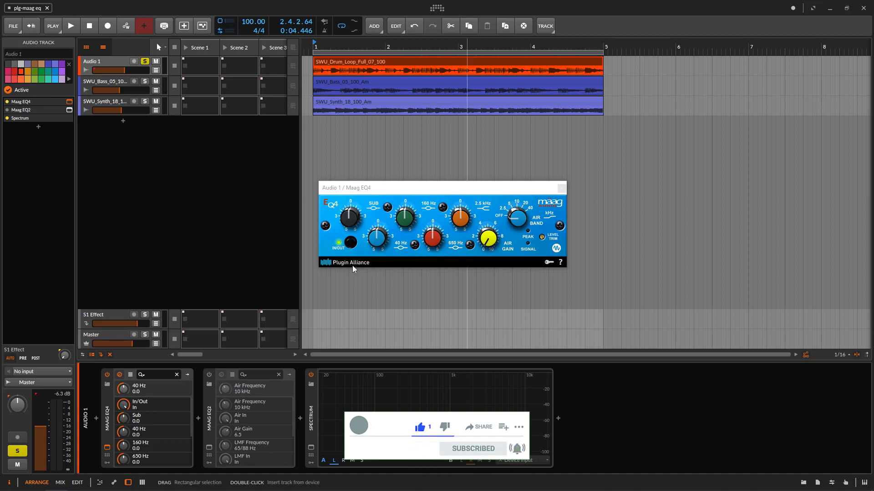
Step: View the EQ4-500 gallery on the Maag Audio website and reposition the Maag EQ4 plugin window over the empty arrangement area
drag(522, 190, 619, 192)
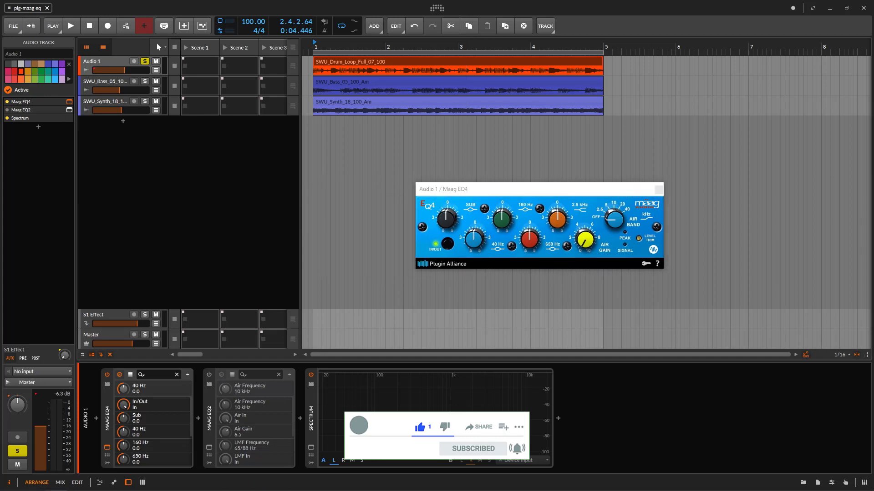
drag(0, 50, 594, 2)
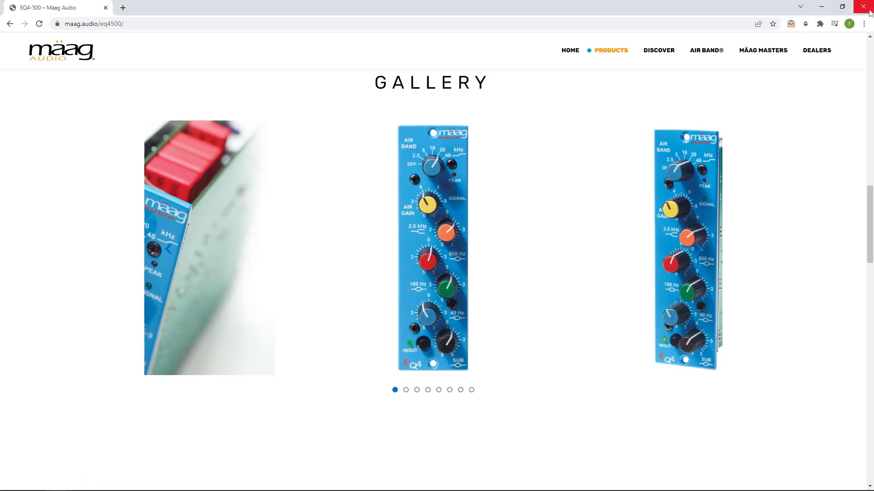
click(822, 8)
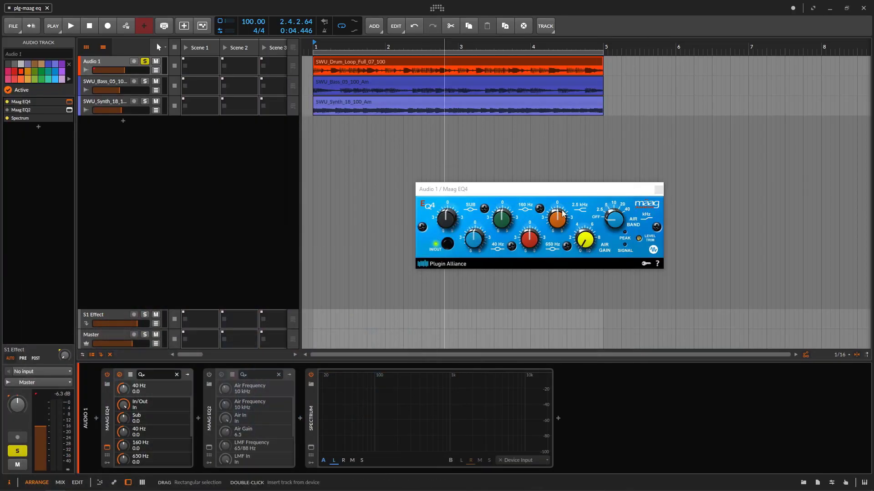
drag(580, 190, 492, 190)
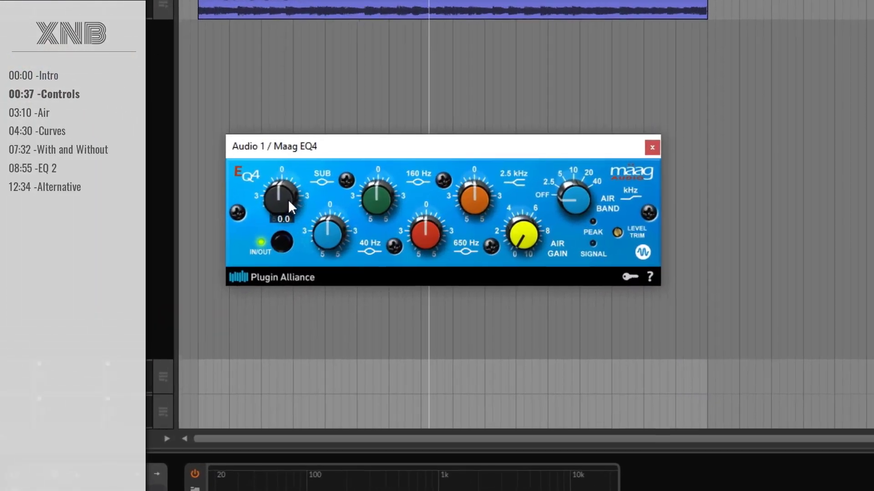
Step: Try the EQ4's Air Band frequencies, return the band to Off, and start playback of the drum loop
mouse_move(365, 219)
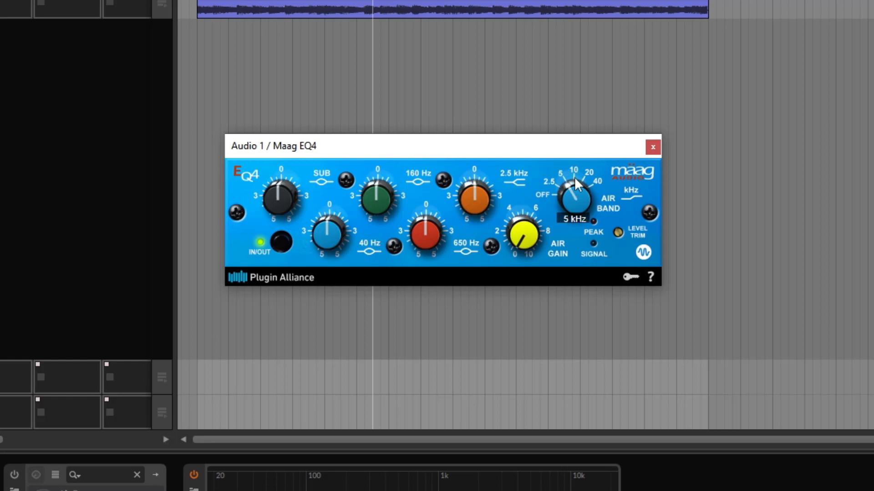
drag(574, 176, 575, 154)
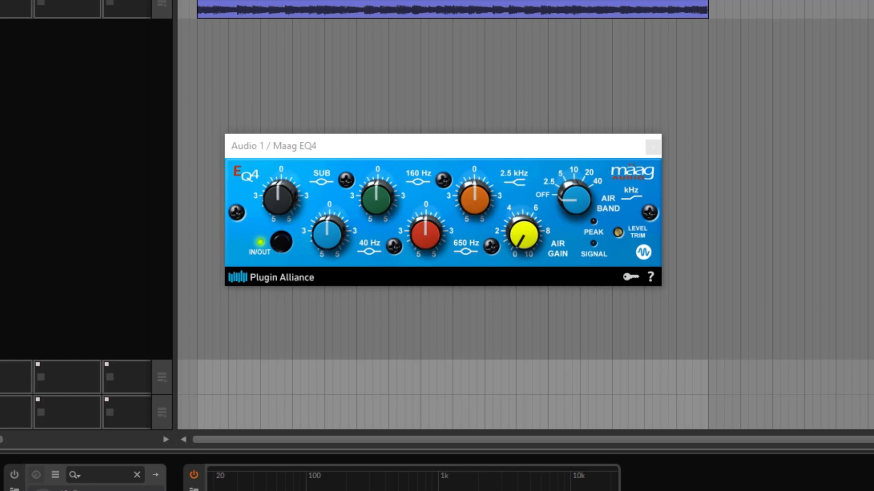
key(space)
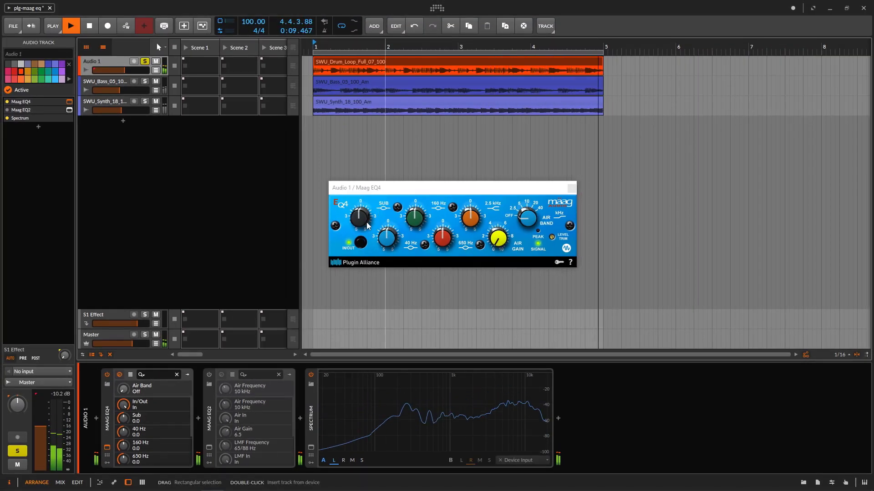
Step: Audition the Sub band by cutting it to -5.0, boosting it, and returning it to 0.0
drag(364, 222, 380, 283)
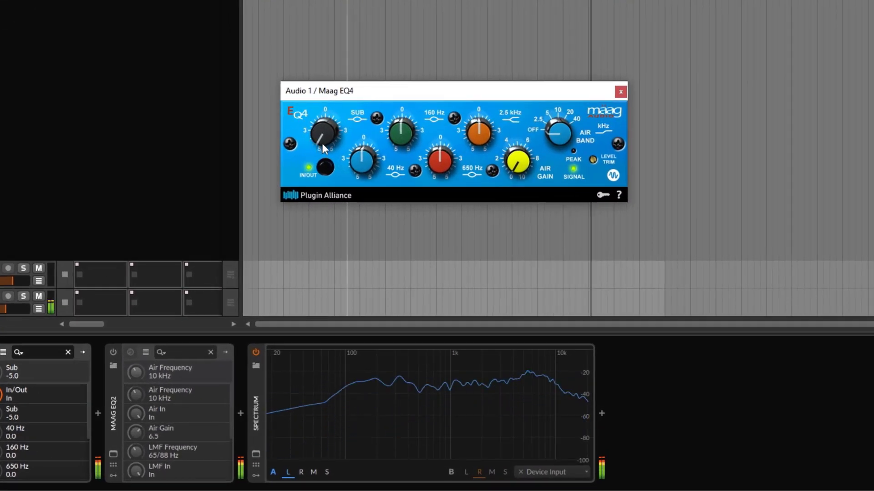
drag(334, 169, 333, 137)
drag(321, 107, 321, 62)
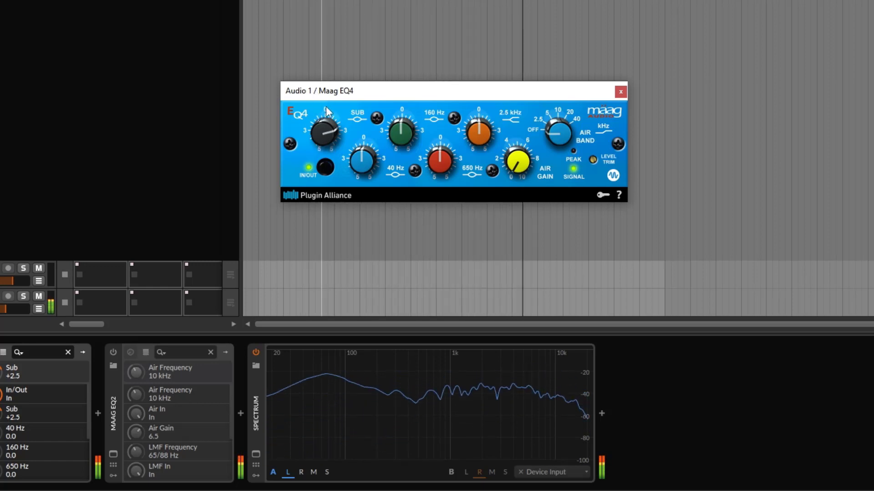
drag(325, 107, 320, 148)
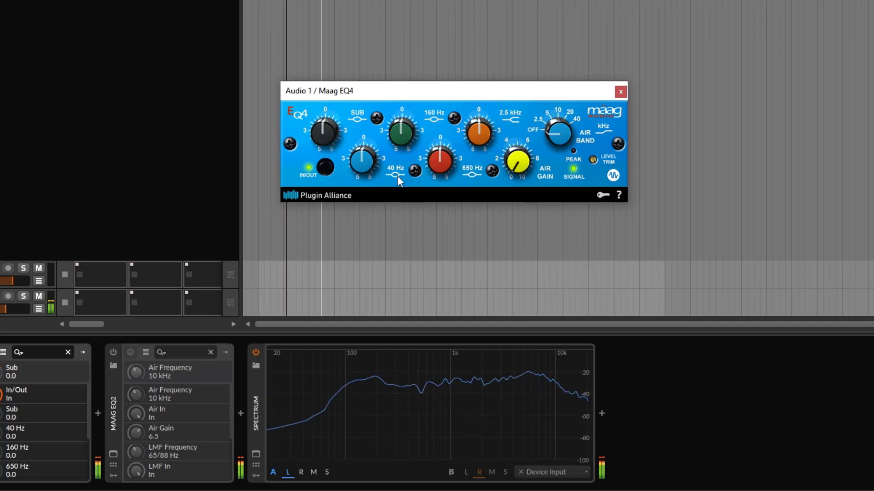
Step: Audition the 40 Hz band by cutting it to -4.0, boosting it, and returning it to 0.0
drag(365, 164, 362, 205)
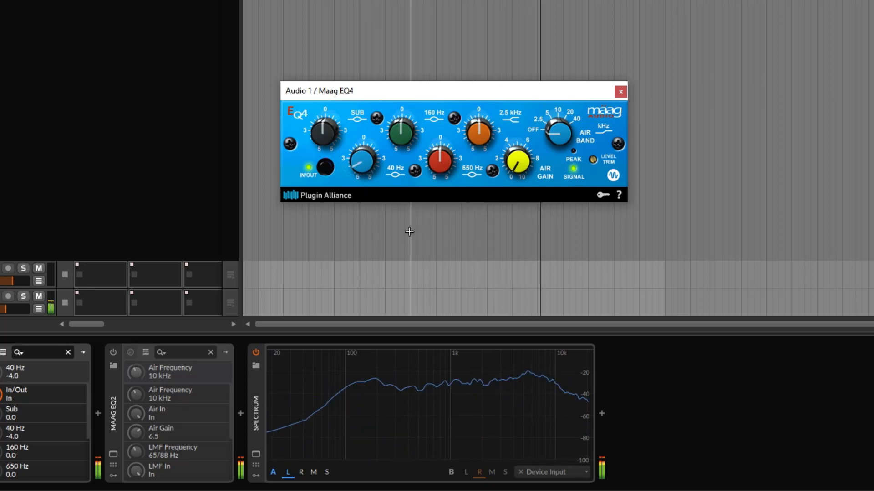
drag(360, 145, 357, 97)
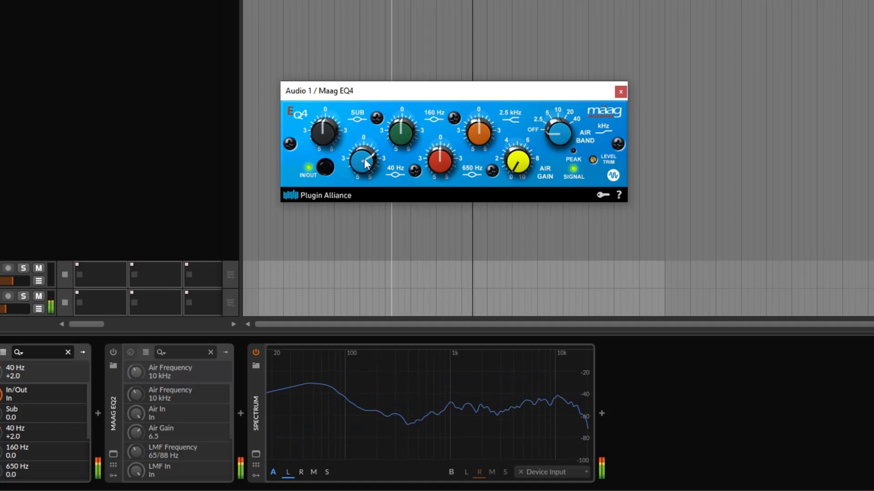
drag(364, 158, 356, 172)
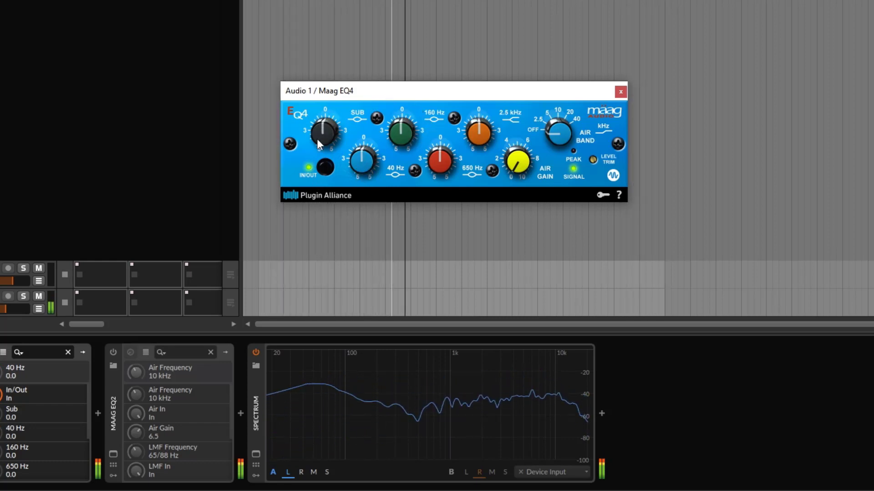
Step: Audition boosts of +1.0 on the 160 Hz band and +2.5 on the 650 Hz band, resetting each to 0.0
drag(390, 137, 379, 119)
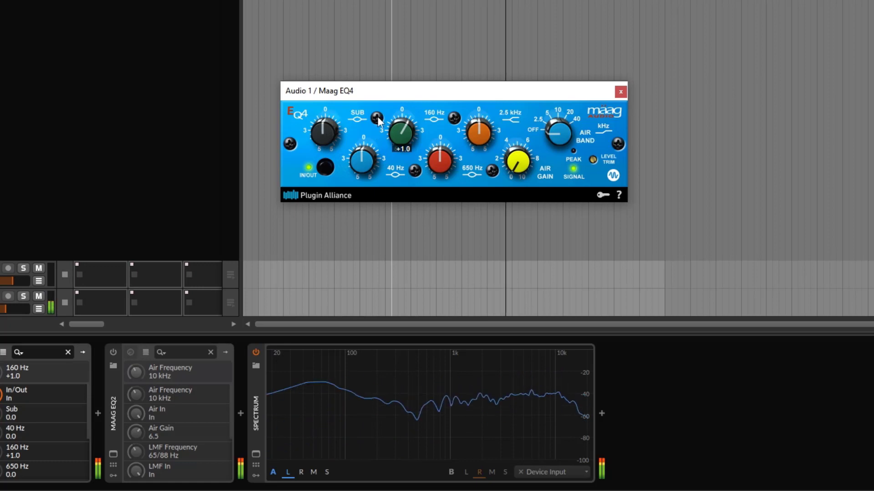
double_click(405, 137)
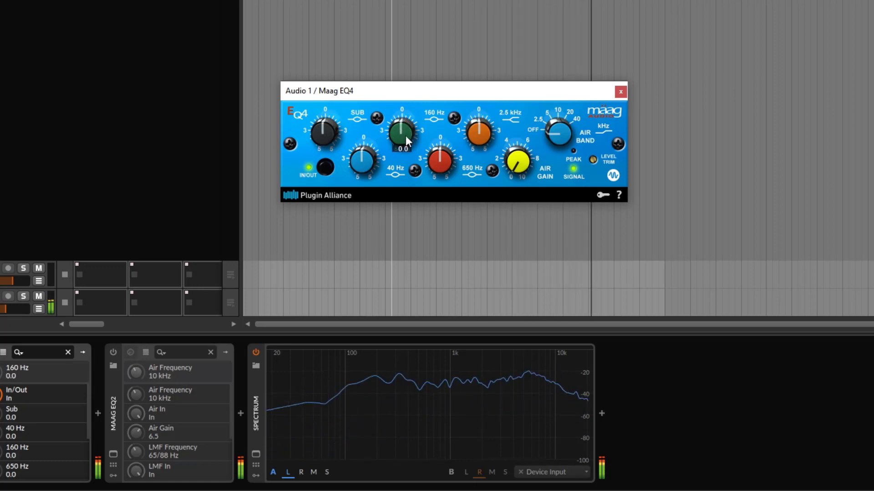
click(446, 161)
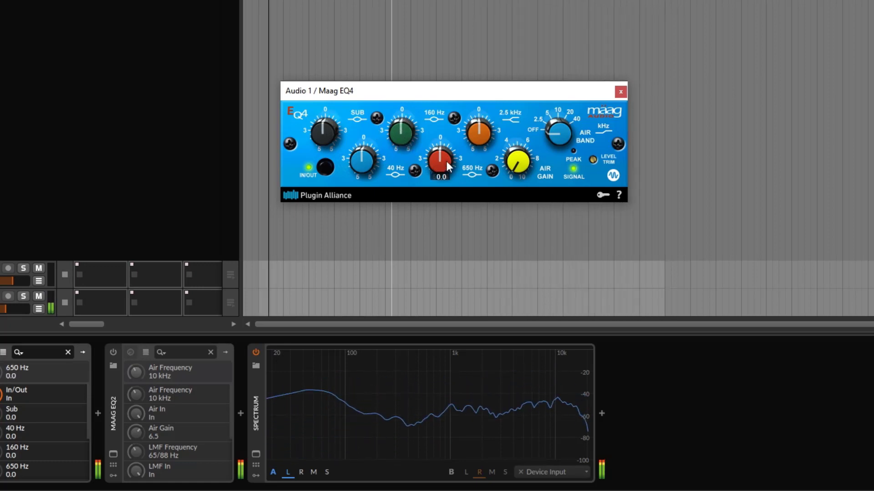
drag(445, 162, 441, 131)
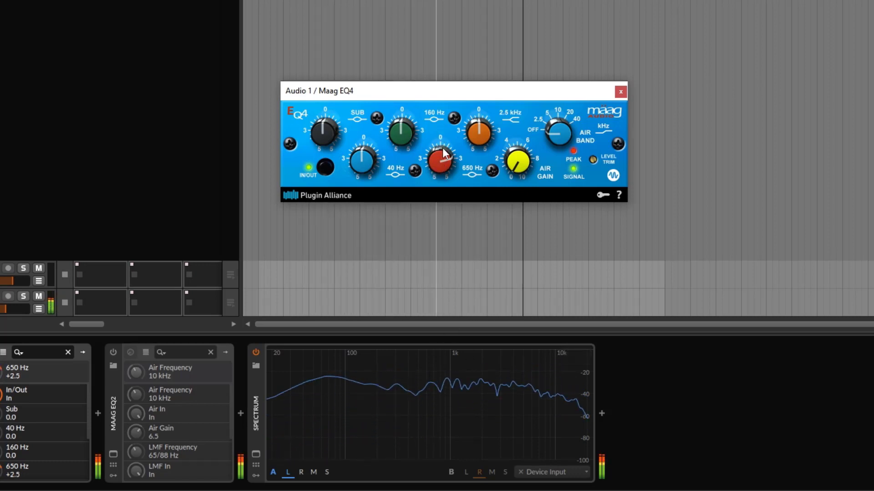
drag(444, 154, 441, 177)
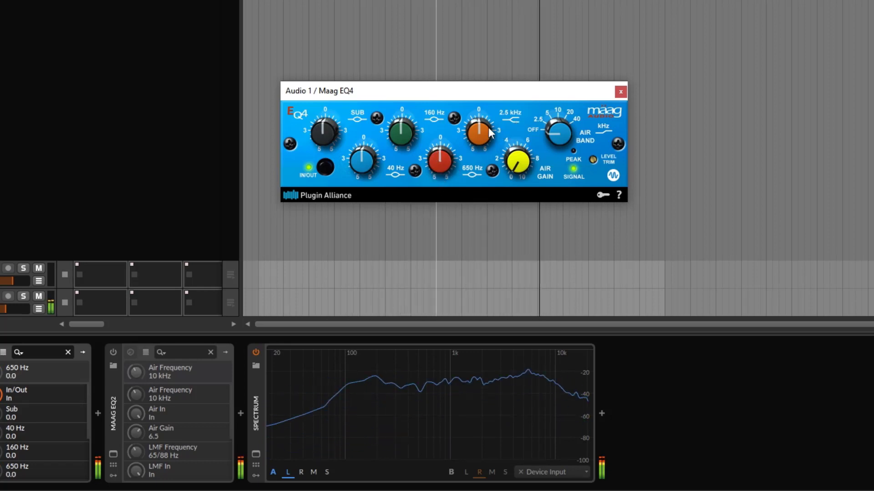
Step: Audition 2.5 kHz band boosts between +0.5 and +2.0, ending at +1.5
scroll(487, 128, up, 1)
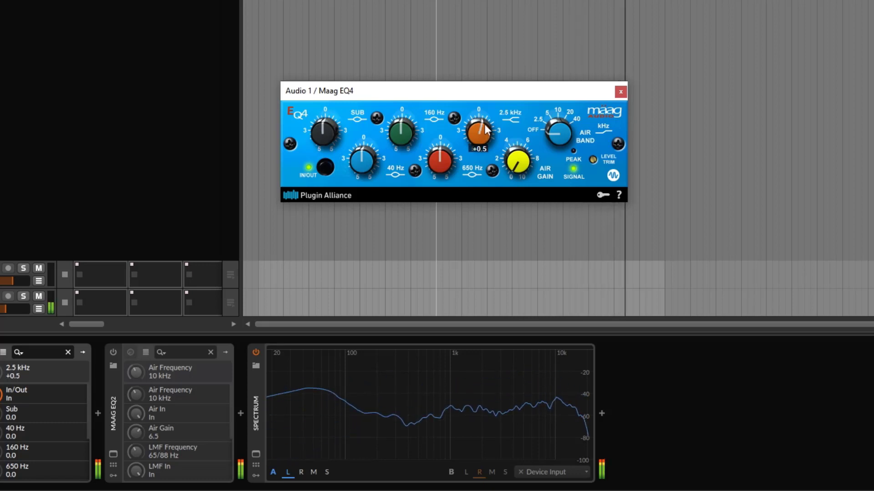
drag(486, 129, 484, 109)
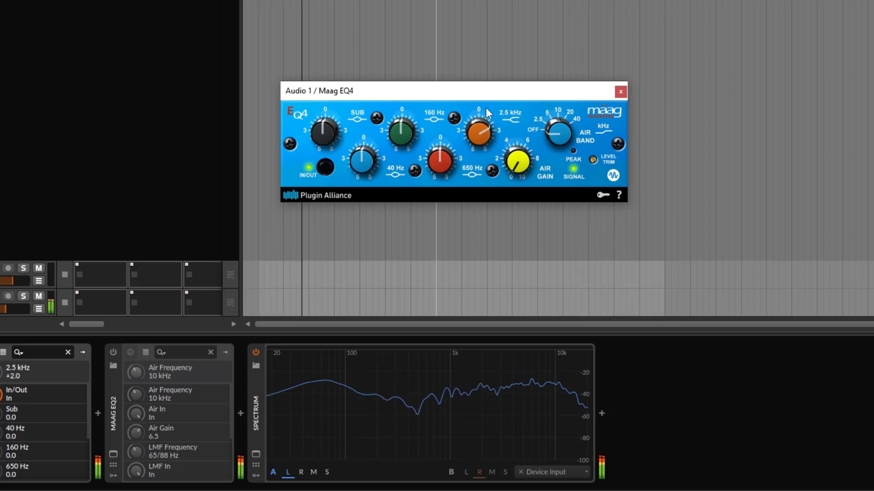
scroll(484, 128, down, 1)
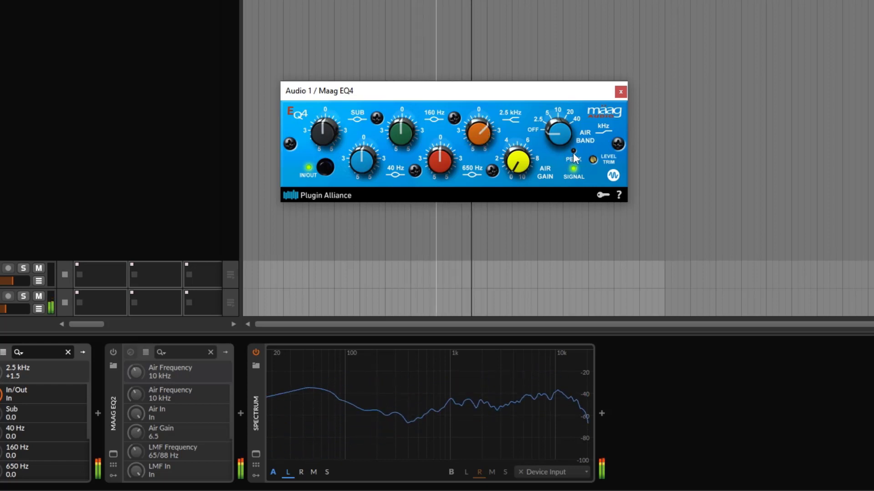
scroll(481, 130, down, 1)
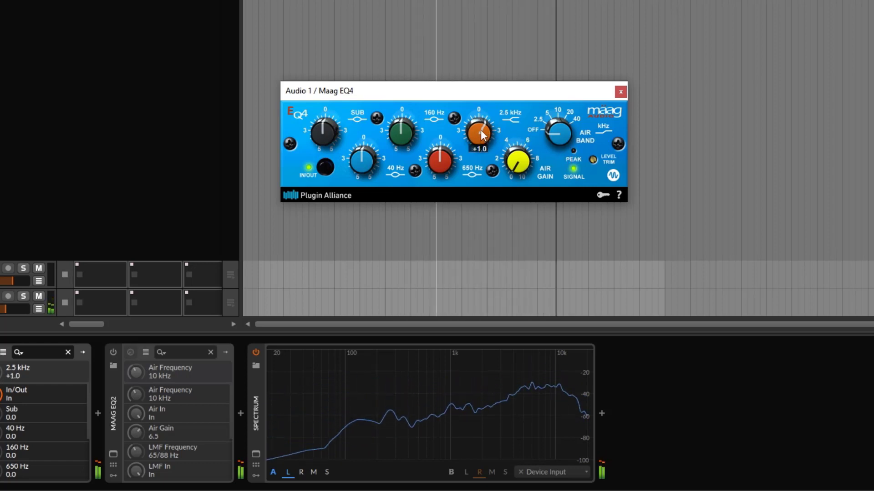
scroll(480, 131, up, 2)
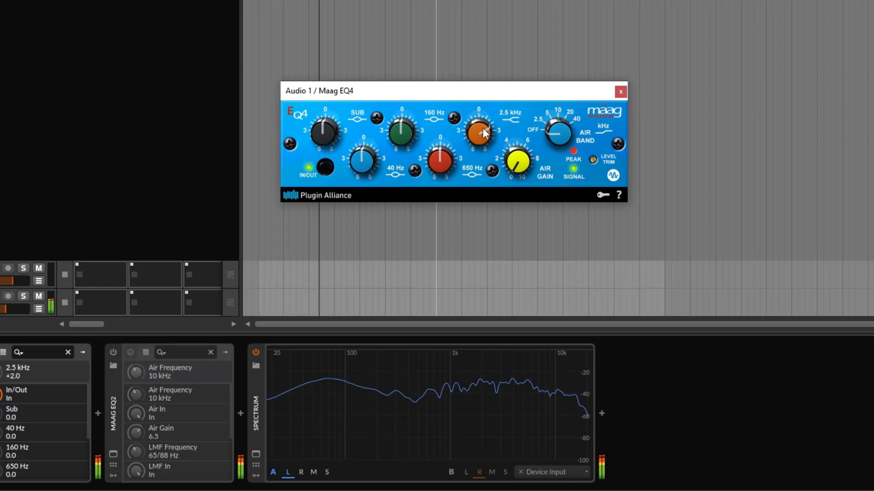
scroll(481, 135, down, 1)
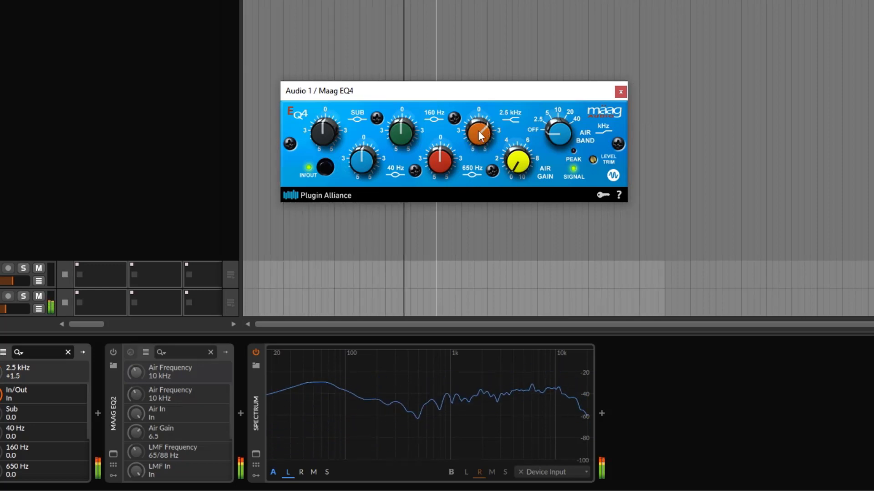
Step: Lower the Level Trim to -1.9 dB while the 2.5 kHz band stays boosted
scroll(592, 158, down, 4)
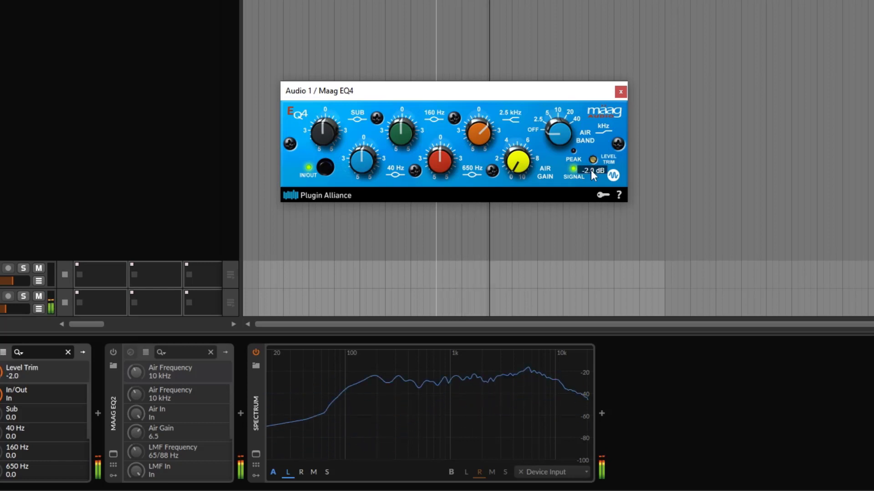
scroll(592, 162, down, 3)
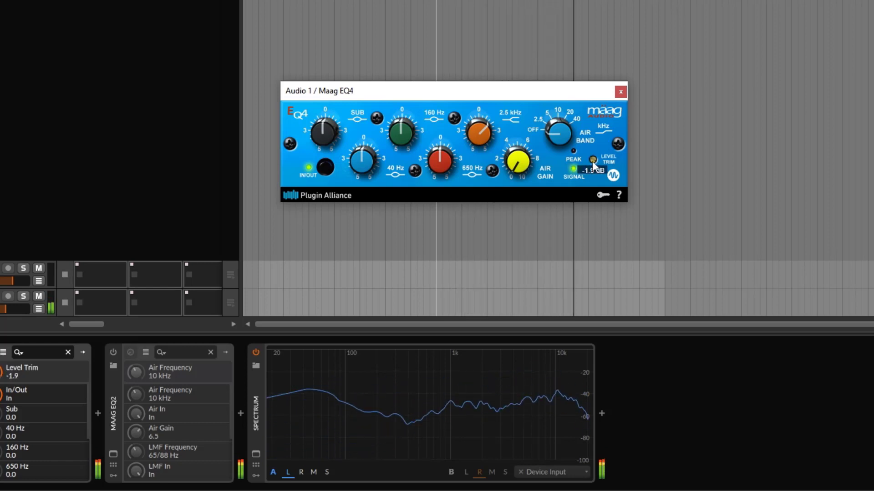
click(491, 132)
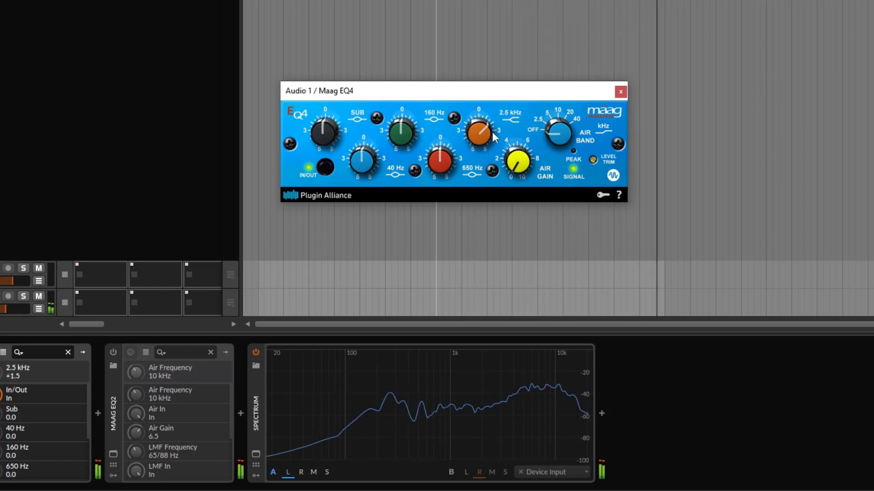
click(491, 129)
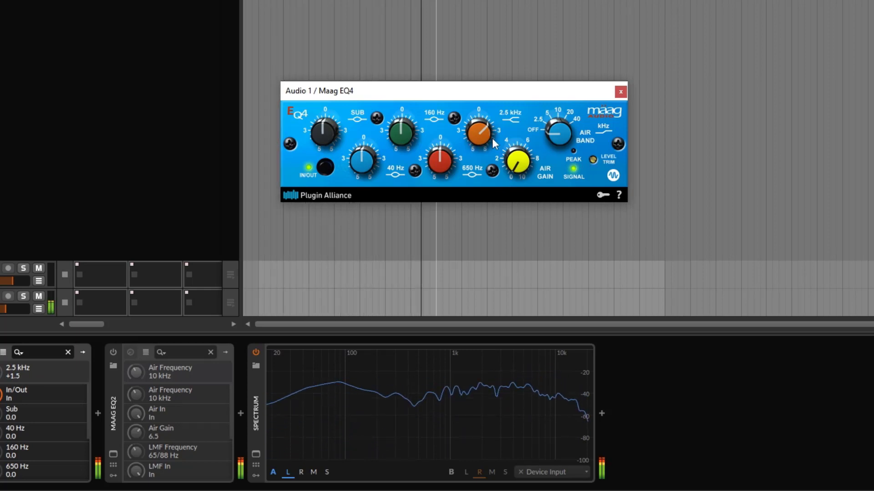
Step: Reset the 2.5 kHz band to 0.0, try Level Trim values of -2.7 and -2.4 dB, and return the trim to 0.0 dB
drag(476, 137, 477, 145)
click(592, 161)
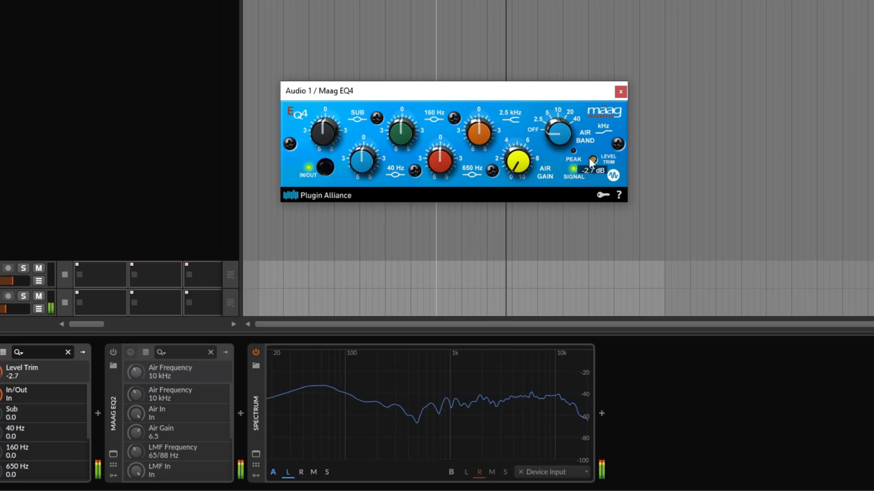
drag(594, 160, 594, 158)
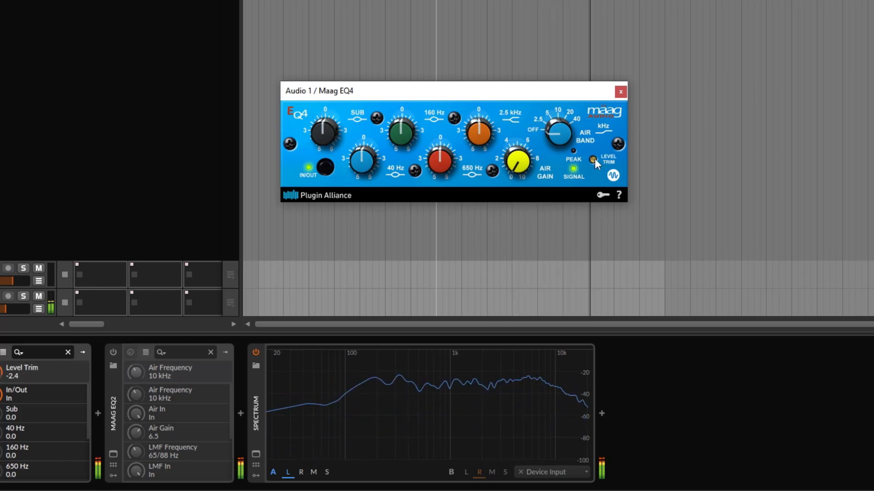
double_click(593, 159)
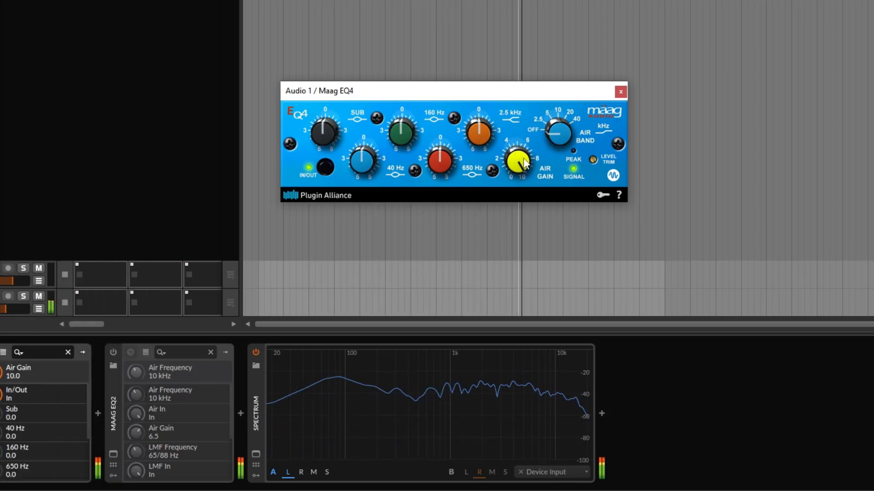
Step: Turn down the Air Gain and set the Air Band frequency to 10 kHz
drag(521, 163, 511, 241)
drag(554, 134, 555, 129)
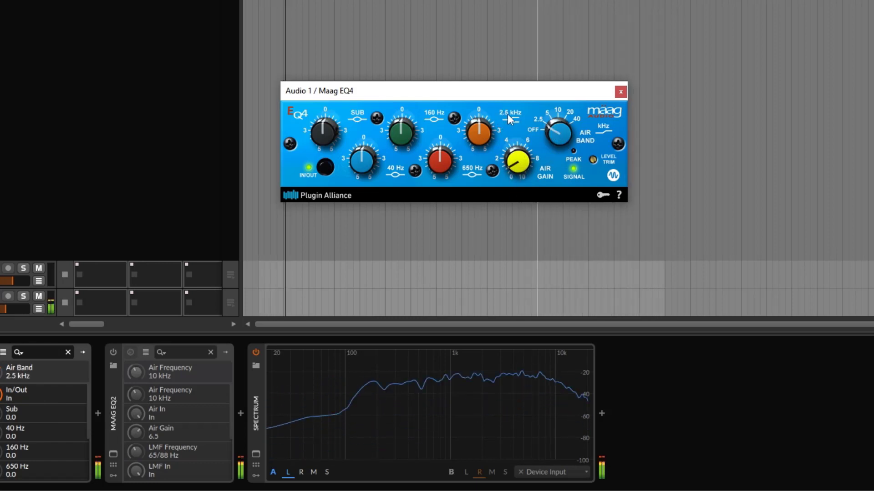
drag(561, 135, 564, 111)
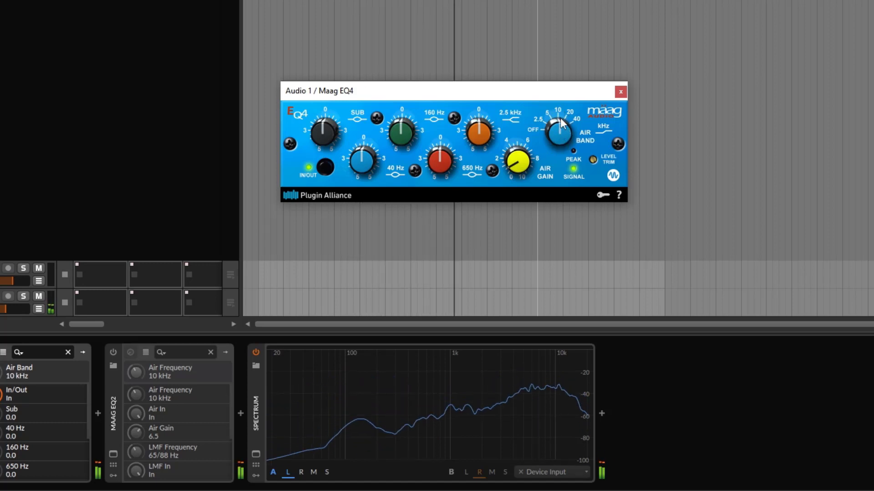
Step: Raise the Air Gain to 7.5 and lower the Level Trim to -4.0 dB
drag(529, 157, 521, 107)
drag(521, 107, 522, 86)
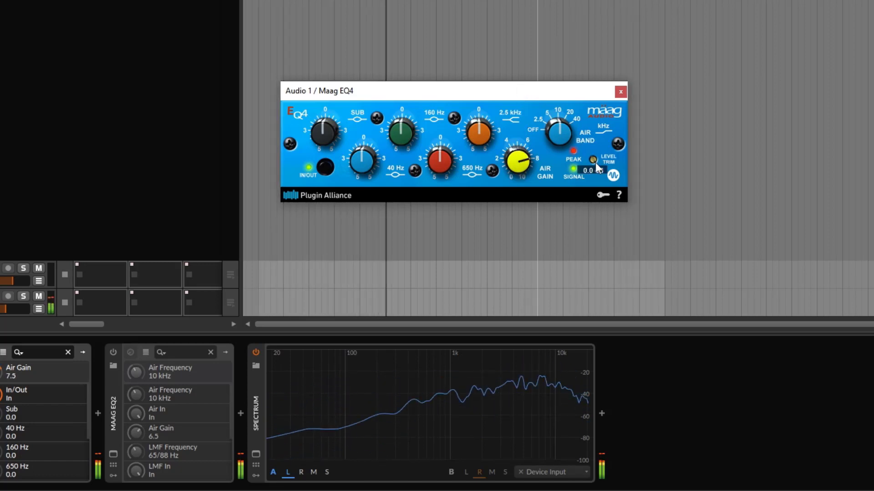
drag(595, 163, 595, 179)
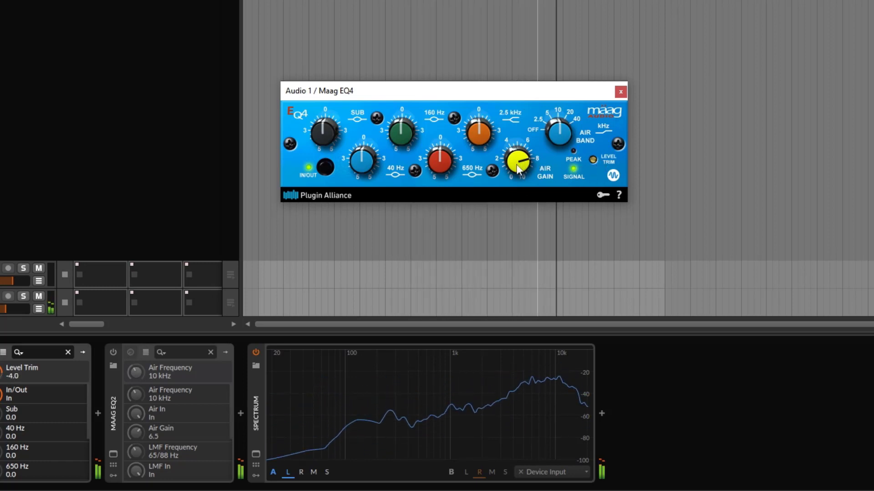
Step: Try the Air Band at 40 kHz, return it to 10 kHz, and set the Air Gain to 6.5
drag(557, 134, 552, 100)
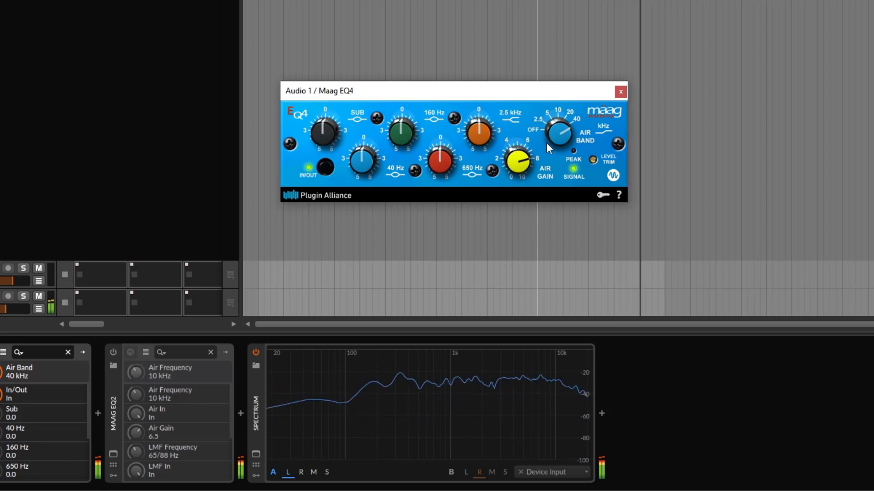
drag(518, 160, 522, 190)
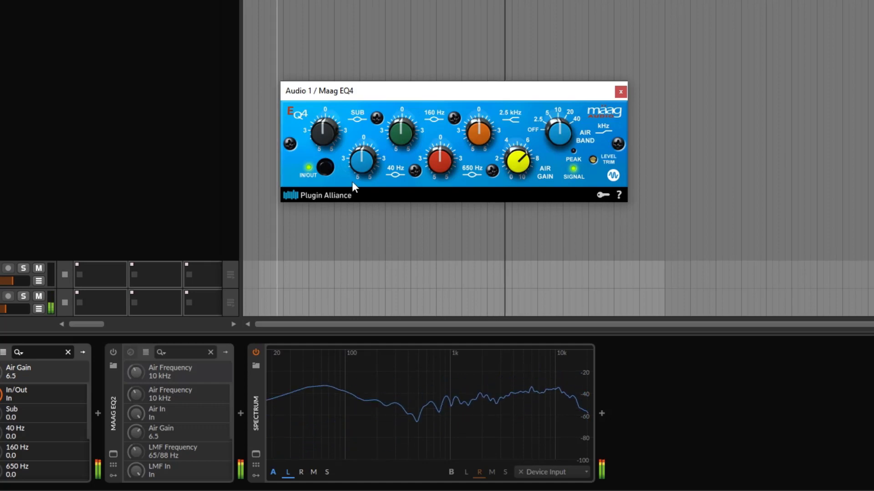
Step: Boost the 40 Hz band to +1.5, the 650 Hz band to +1.0 and the 2.5 kHz band to +0.5
drag(357, 171, 364, 164)
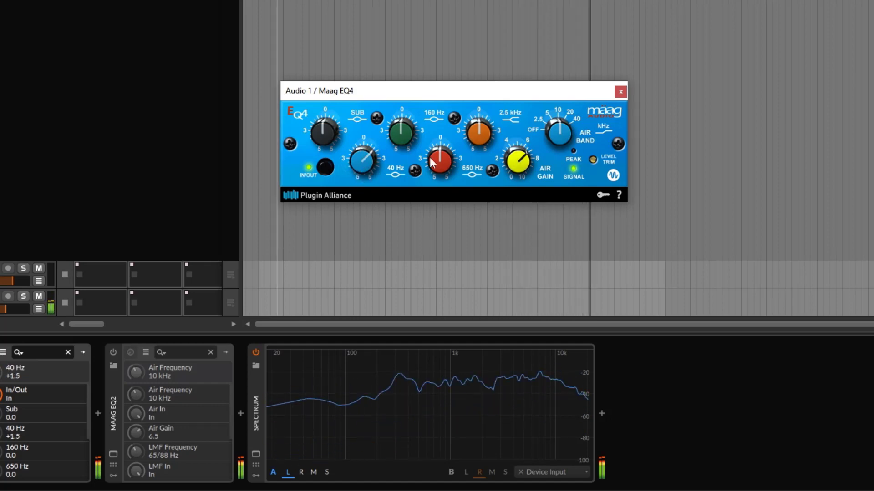
click(449, 165)
drag(448, 162, 484, 131)
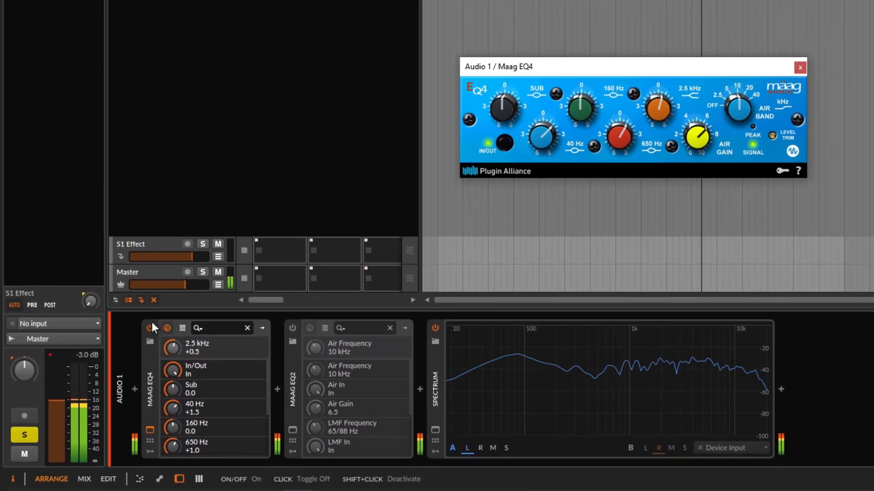
Step: Bypass and re-enable the Maag EQ4 device to compare levels, and set its Level Trim to -4.5
click(149, 327)
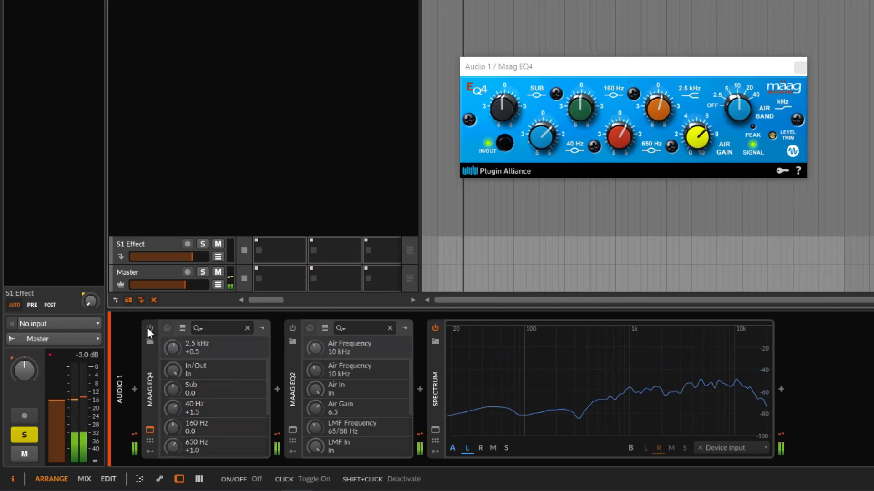
click(149, 327)
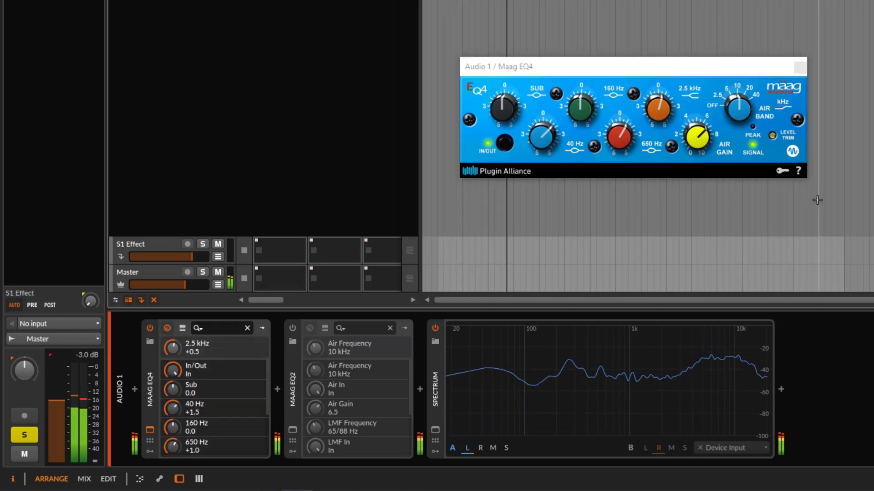
click(772, 135)
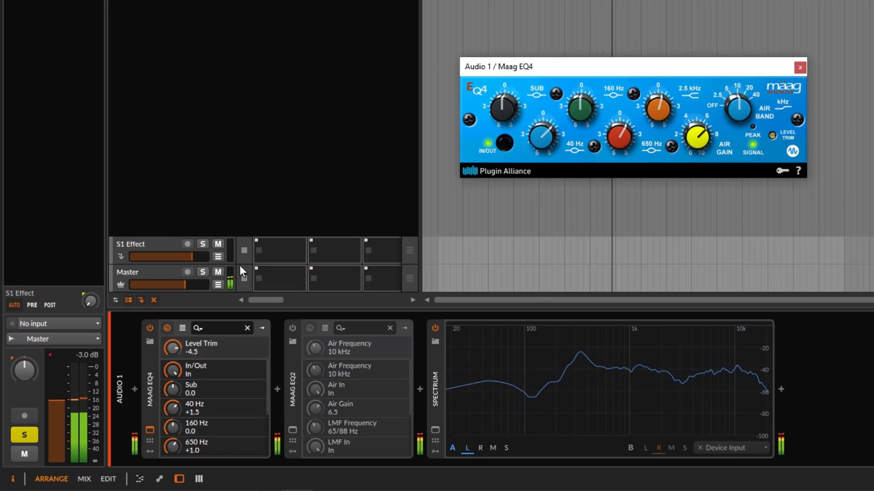
Step: Compare the drum loop with the Maag EQ4 device bypassed and re-enabled, and stop playback
click(147, 327)
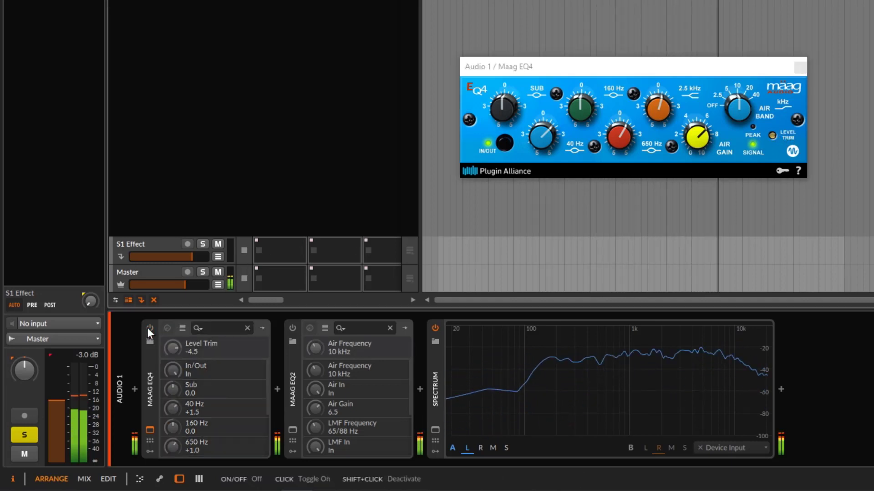
click(147, 328)
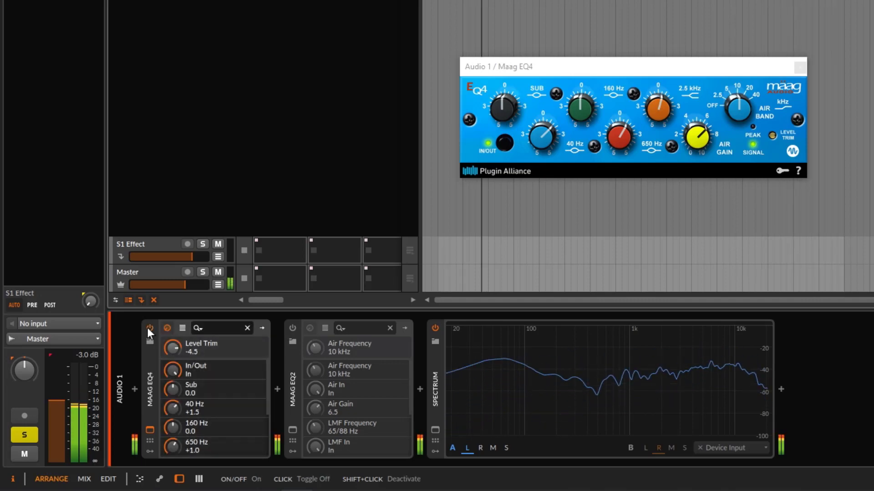
key(space)
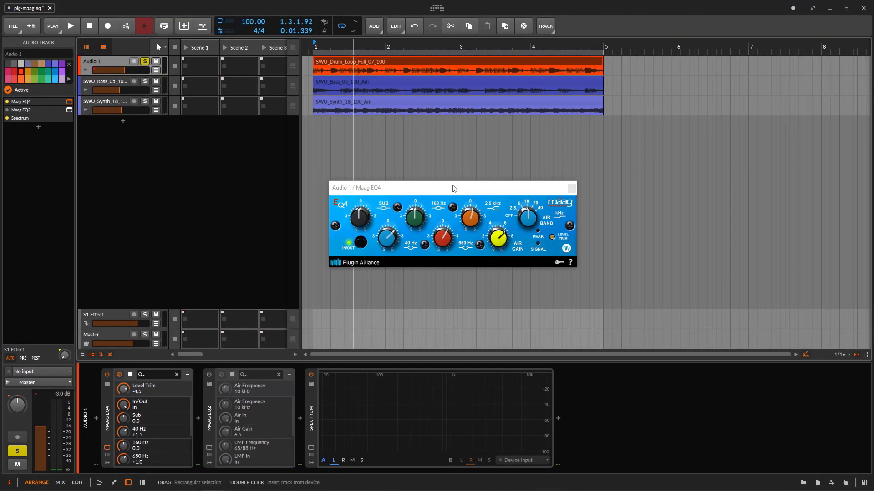
Step: Reposition the Maag EQ4 window, switch to PluginDoctor, and place its analysis window beside the plugin
drag(457, 195, 482, 175)
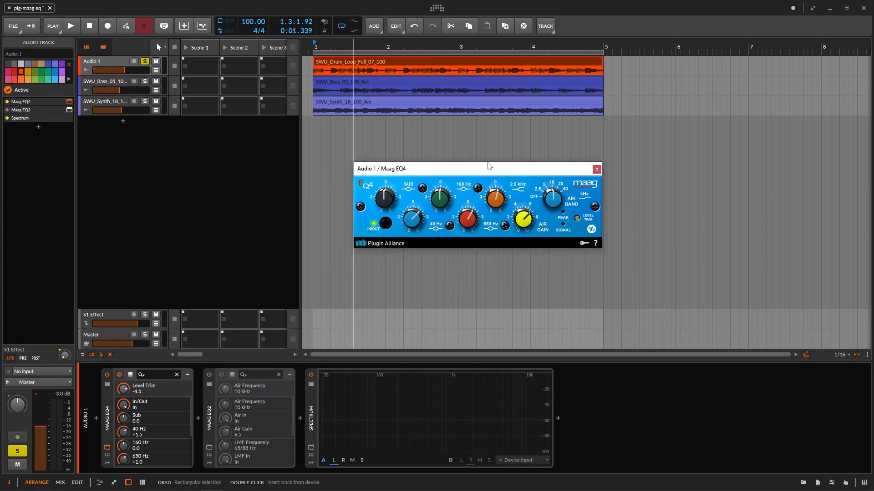
click(414, 217)
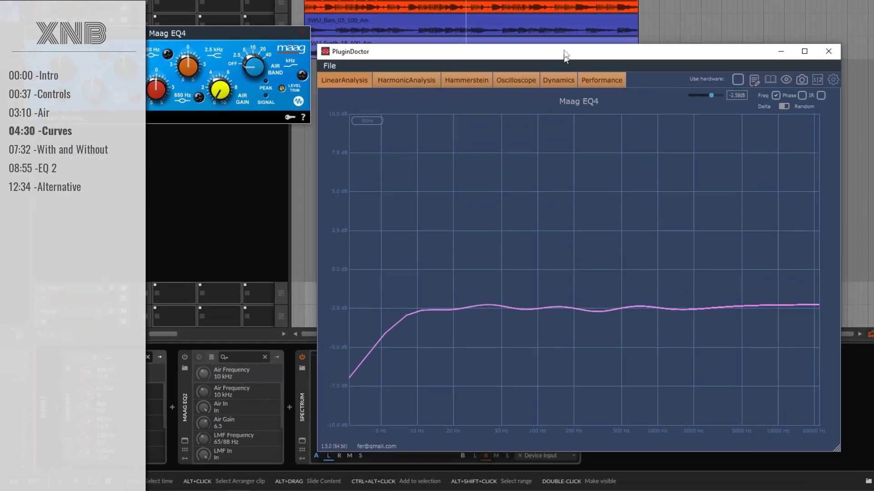
drag(562, 28, 557, 25)
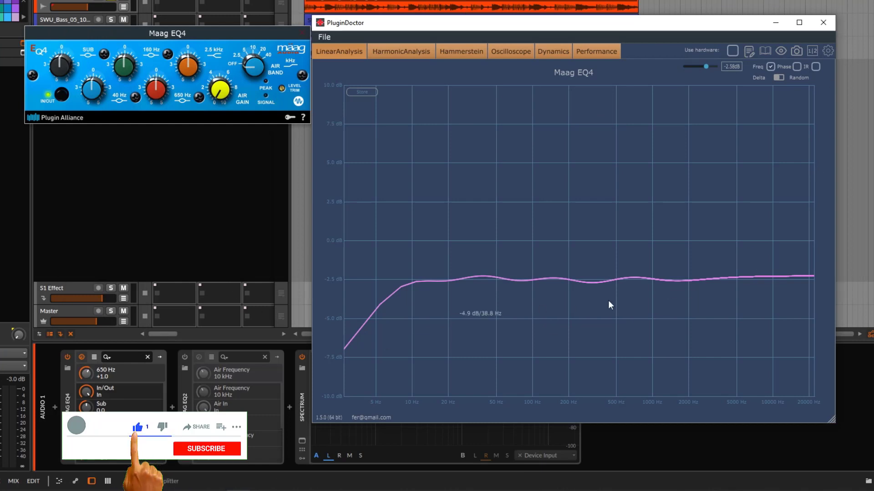
mouse_move(437, 25)
mouse_down()
mouse_move(454, 33)
mouse_move(432, 9)
mouse_up()
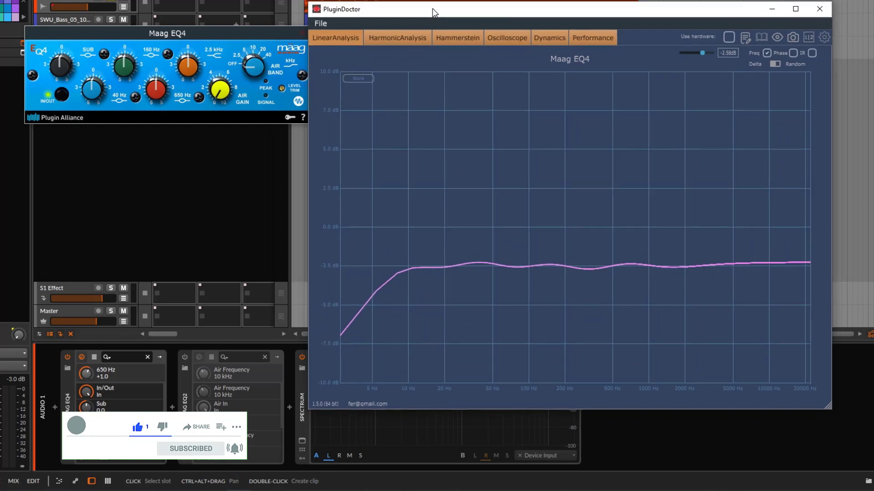
click(237, 35)
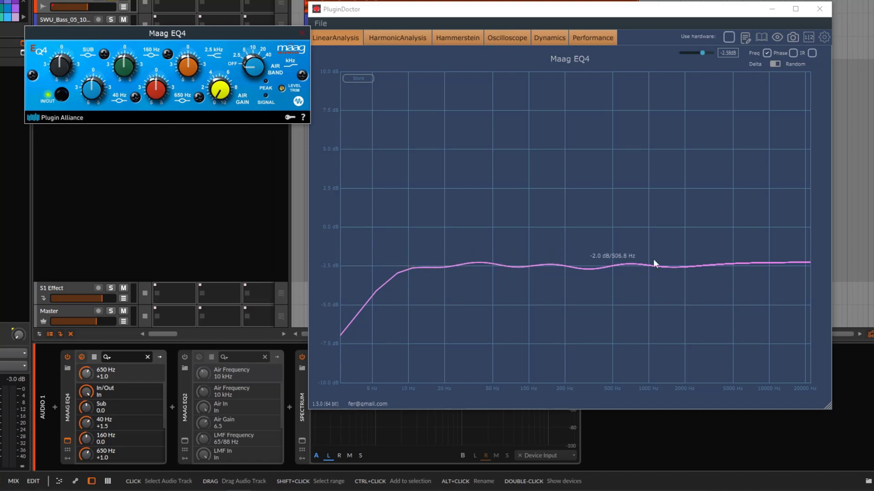
Step: Examine the Maag EQ4 in the harmonic analysis with its In/Out switch off and on
click(392, 40)
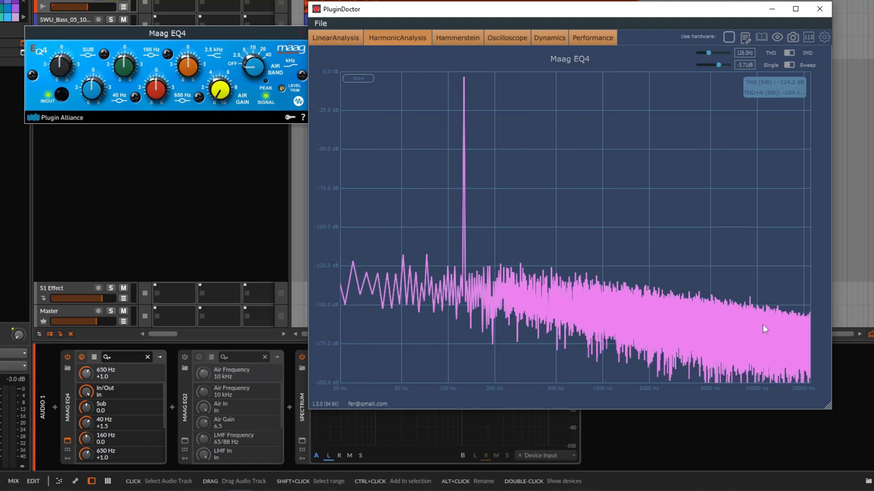
click(61, 96)
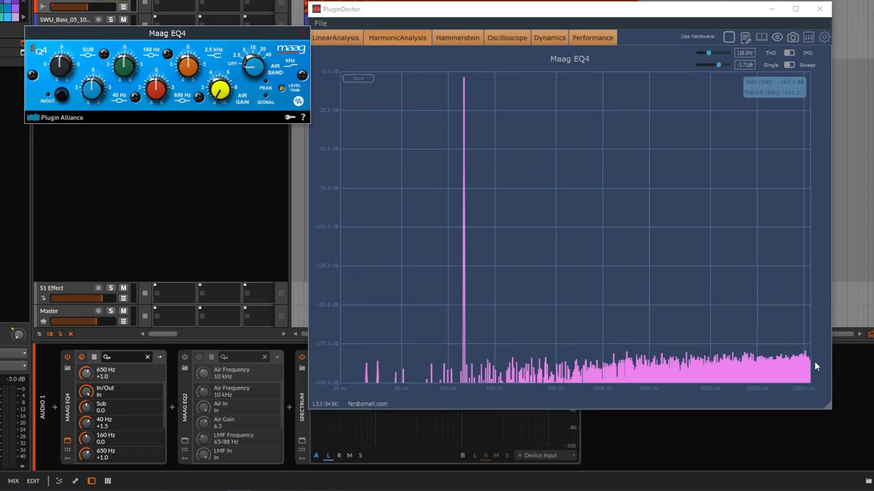
click(65, 94)
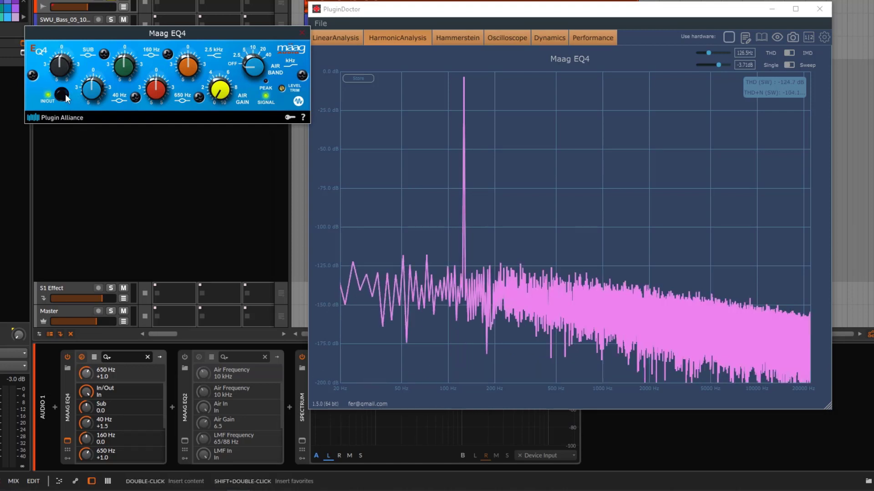
Step: Examine the linear frequency response of the Maag EQ4 with its In/Out switch off and on
click(331, 40)
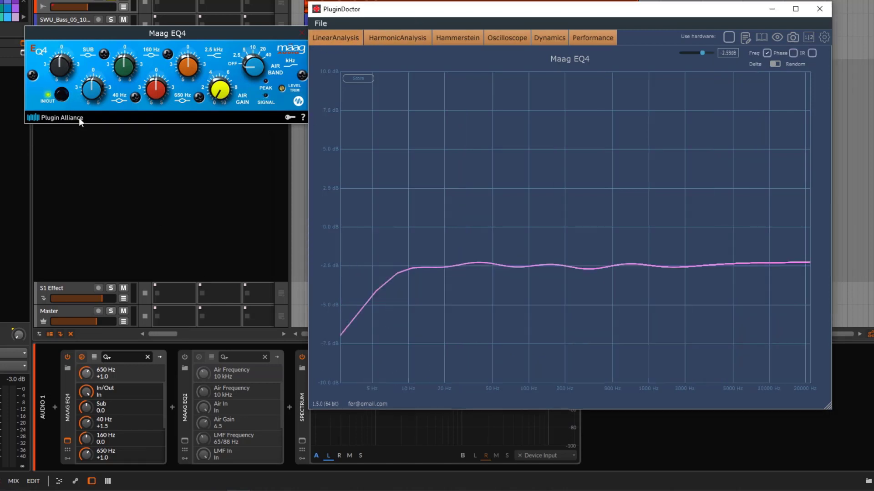
click(63, 95)
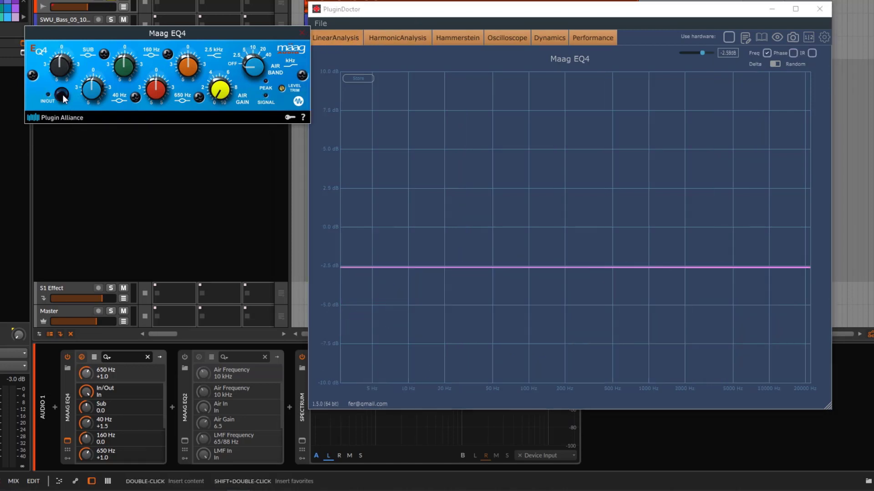
click(63, 95)
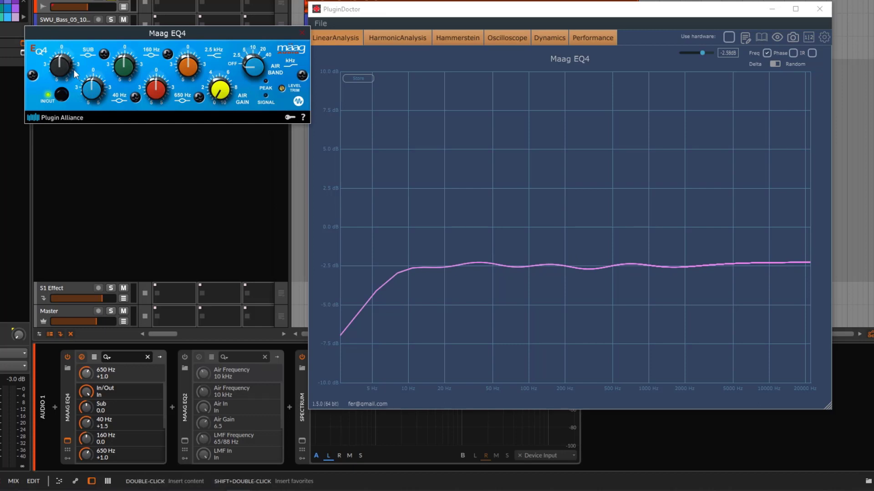
Step: Boost the Sub band to +2.5, cut it to inspect both curves, and reset it to 0
drag(66, 65, 60, 37)
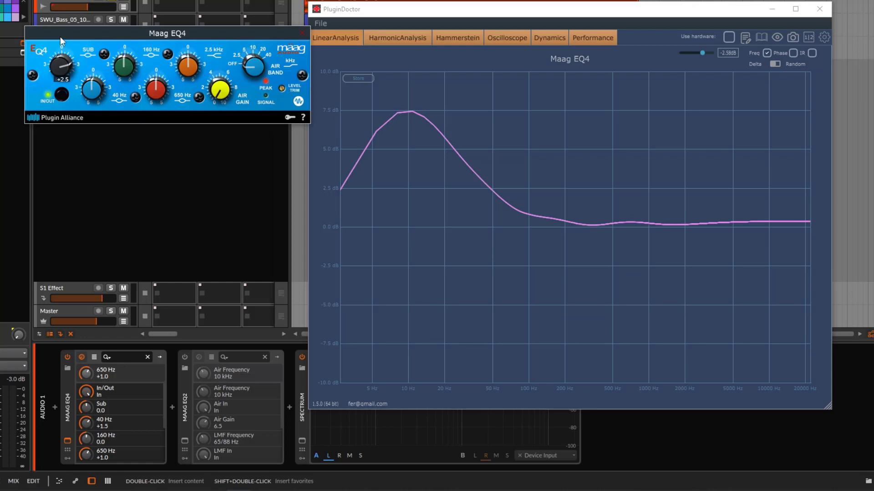
drag(60, 37, 61, 36)
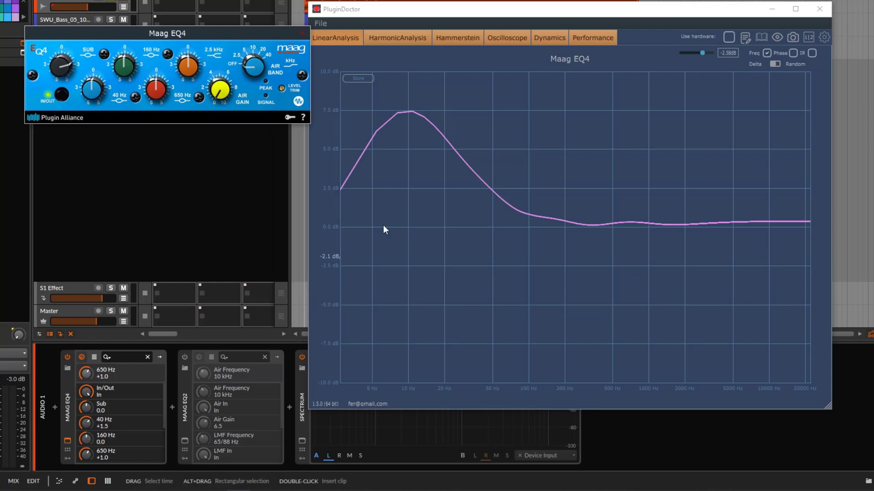
drag(56, 74, 55, 110)
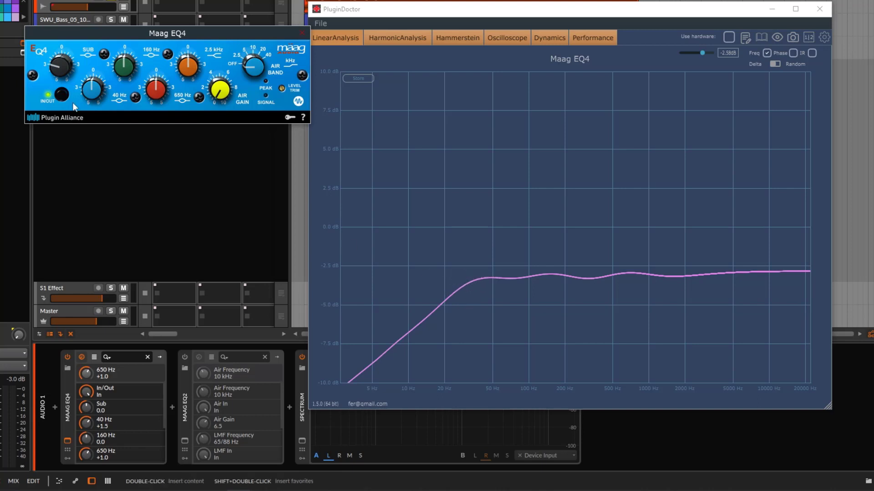
drag(61, 67, 51, 39)
Step: Inspect the curves of a boosted 40 Hz band and a cut 160 Hz band, resetting each to 0
drag(91, 93, 81, 64)
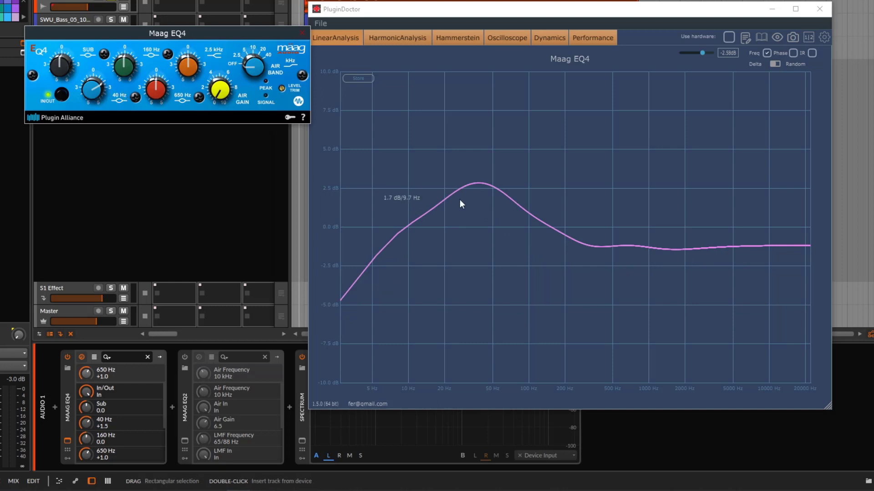
mouse_move(85, 91)
mouse_down()
mouse_move(81, 121)
mouse_move(81, 107)
mouse_up()
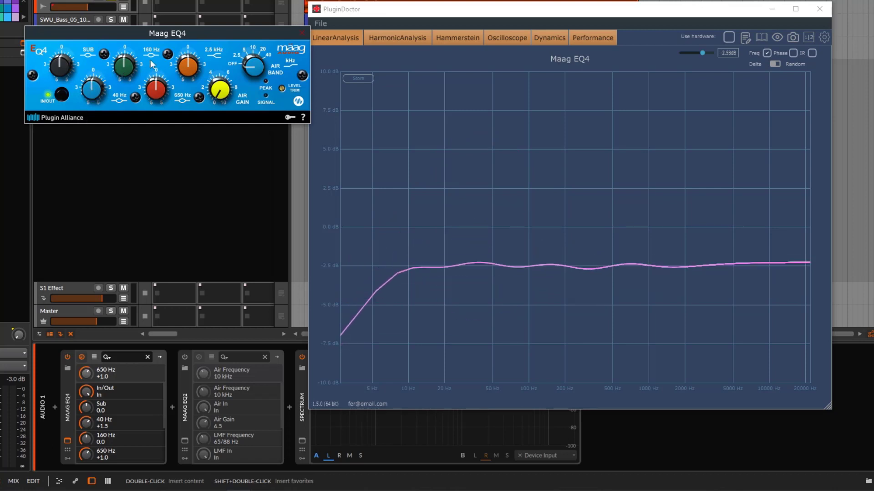
drag(121, 69, 122, 101)
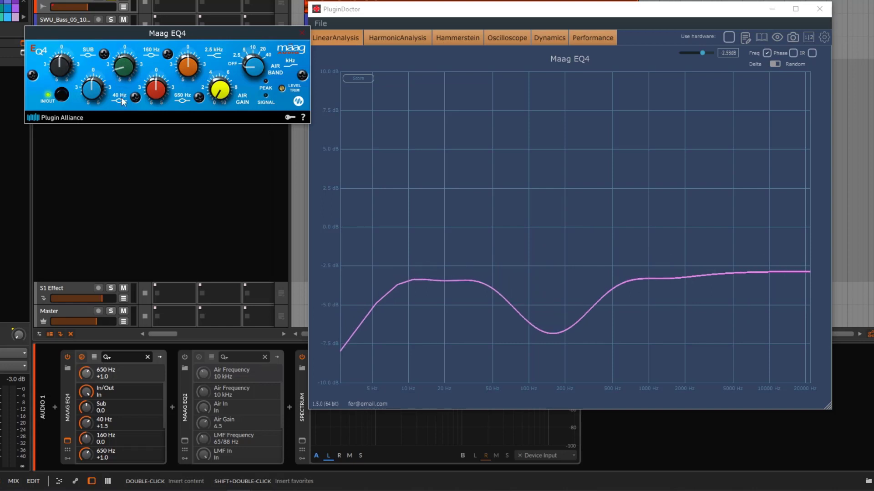
mouse_move(122, 94)
mouse_down()
mouse_move(121, 24)
mouse_move(124, 81)
mouse_up()
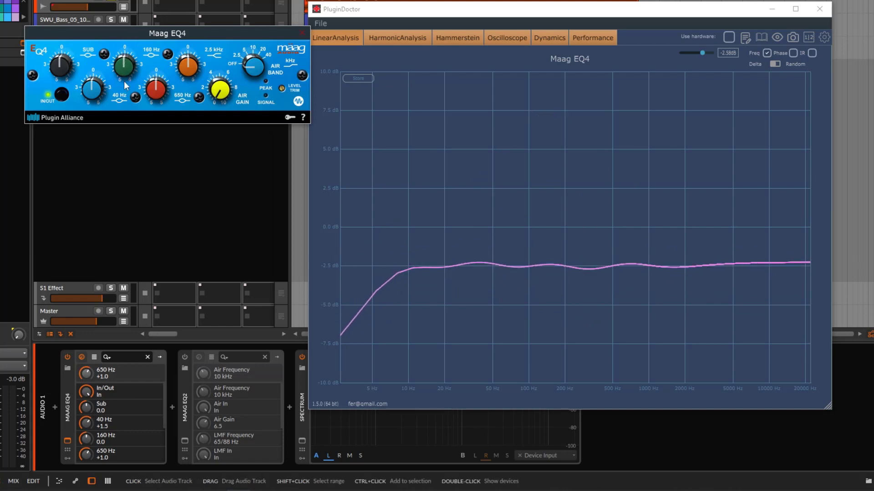
Step: Reposition the Maag EQ4 window, and inspect the 2.5 kHz shelf boosted and cut before resetting it to 0
drag(151, 34, 144, 13)
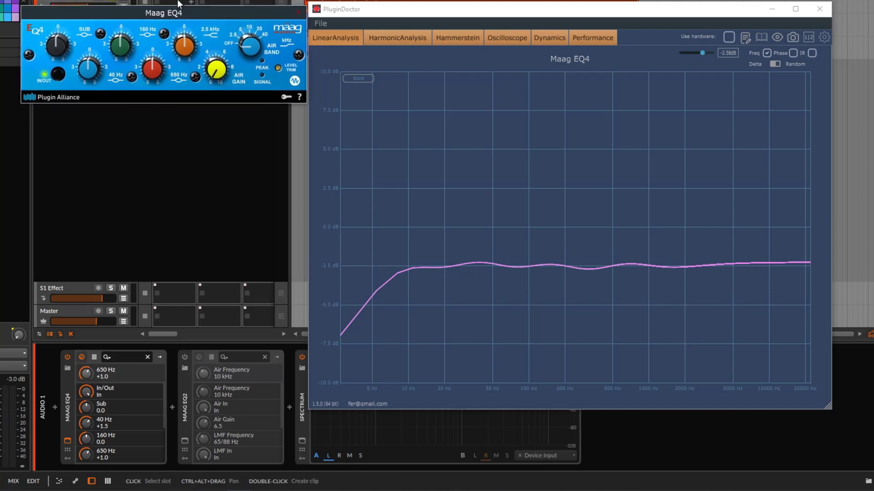
drag(229, 13, 224, 23)
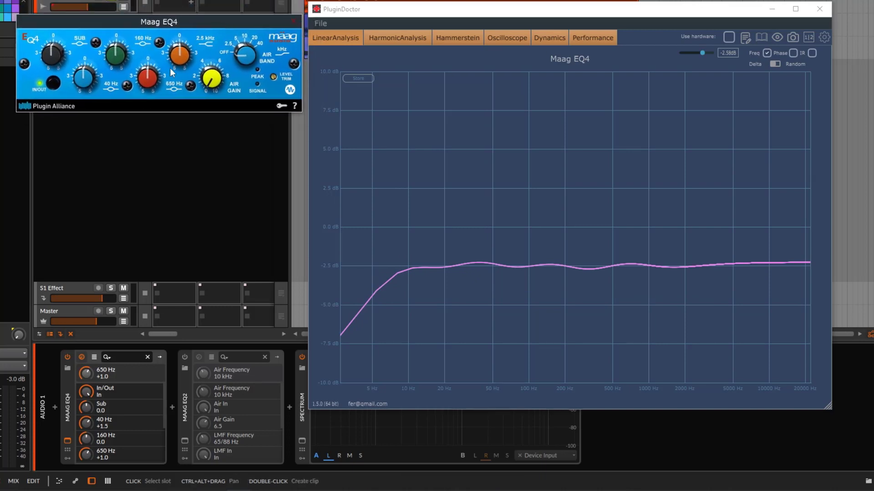
mouse_move(150, 80)
mouse_down()
mouse_move(146, 47)
mouse_move(146, 102)
mouse_move(147, 76)
mouse_up()
drag(181, 57, 178, 42)
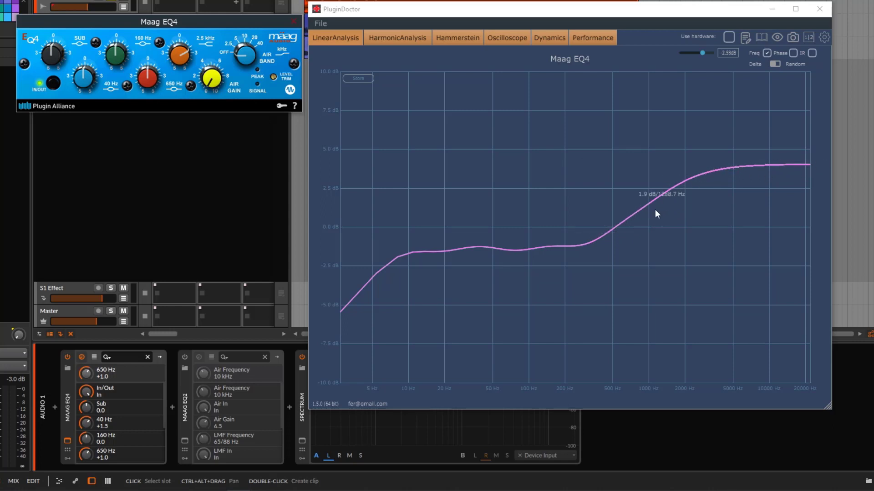
drag(182, 53, 181, 92)
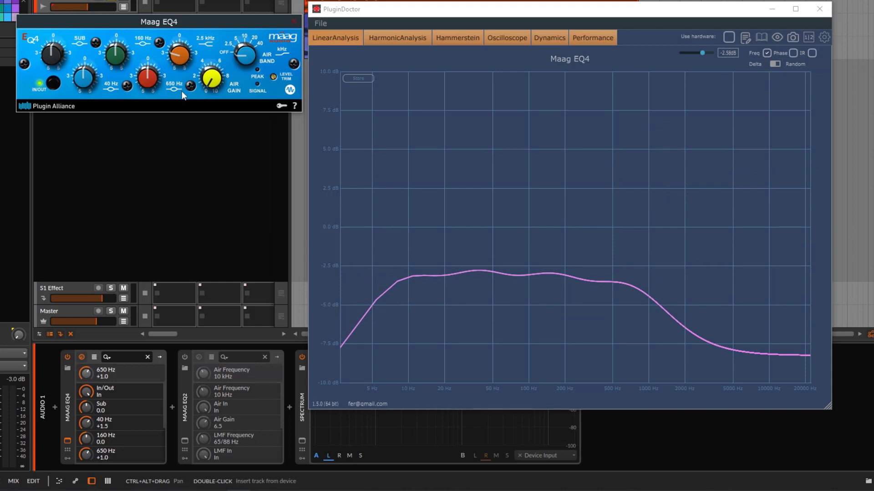
drag(182, 55, 179, 40)
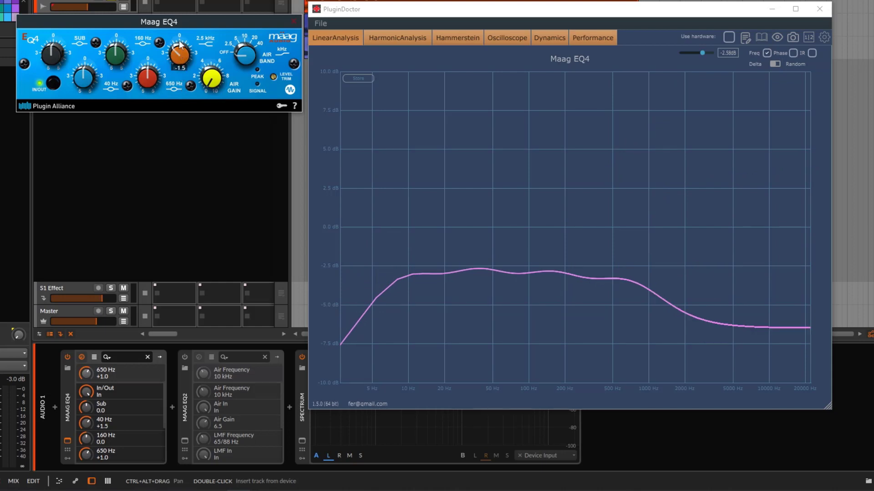
Step: Switch the Air Band on at 2.5 kHz and raise its frequency to 10 kHz to compare the curves
drag(231, 61, 240, 43)
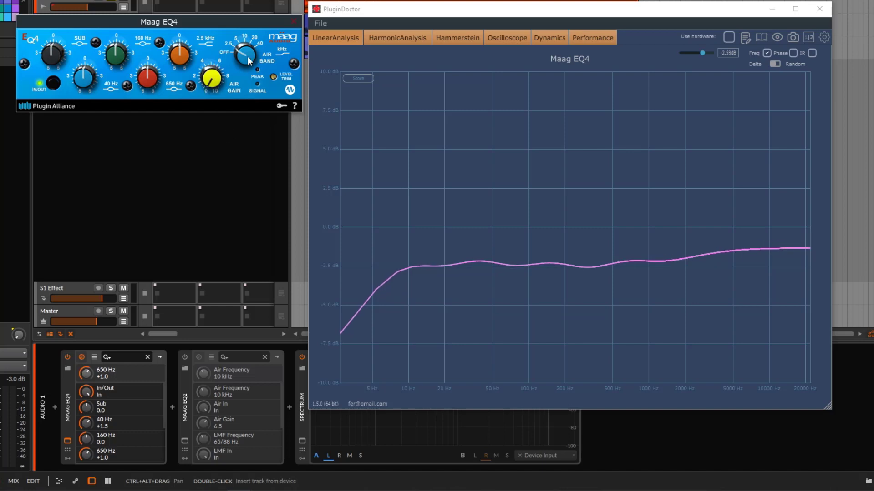
drag(248, 57, 248, 54)
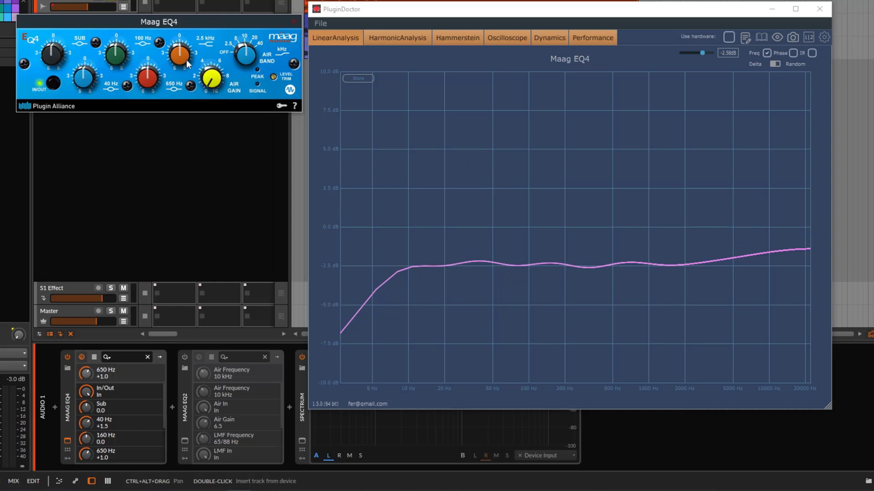
Step: Compare the Air Band curve at Off, 2.5 kHz and 5 kHz, and return the Air Band to Off
drag(258, 56, 249, 72)
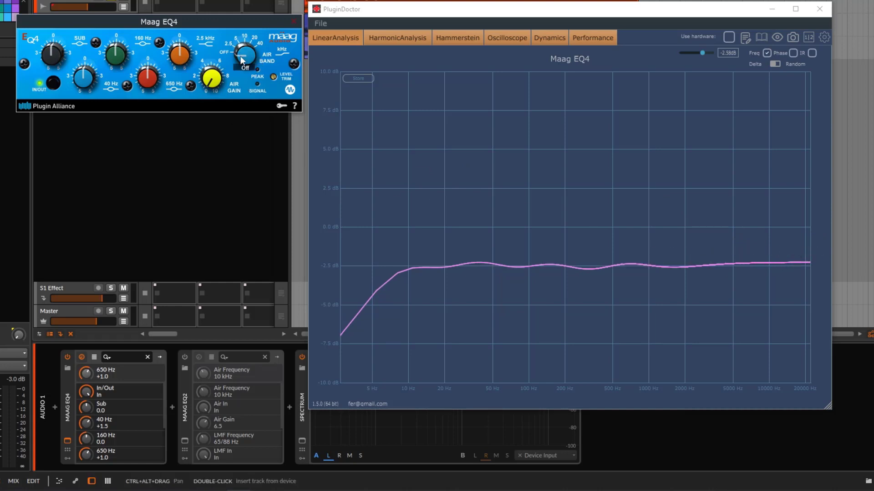
drag(241, 56, 240, 46)
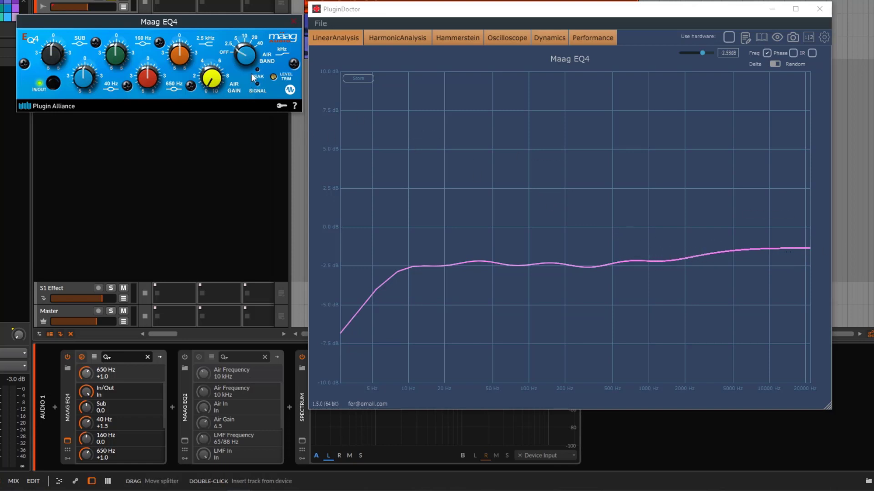
mouse_move(249, 61)
mouse_down()
mouse_move(242, 26)
mouse_move(241, 50)
mouse_up()
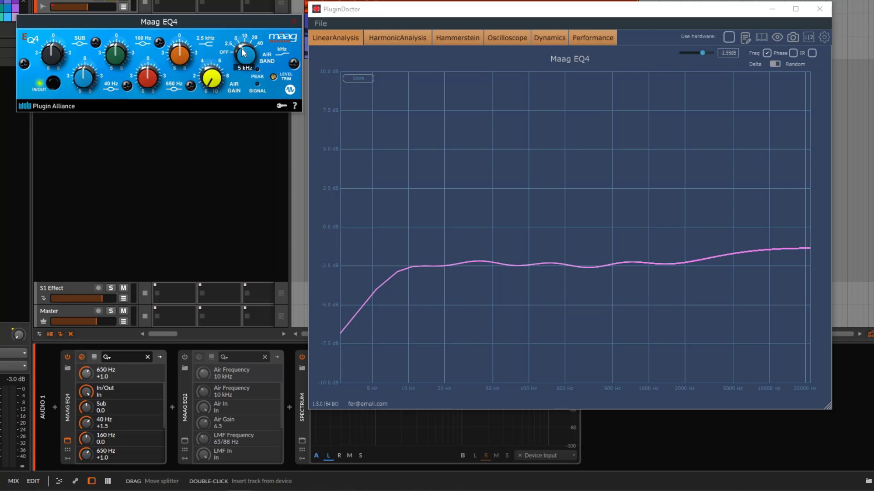
drag(215, 86, 250, 90)
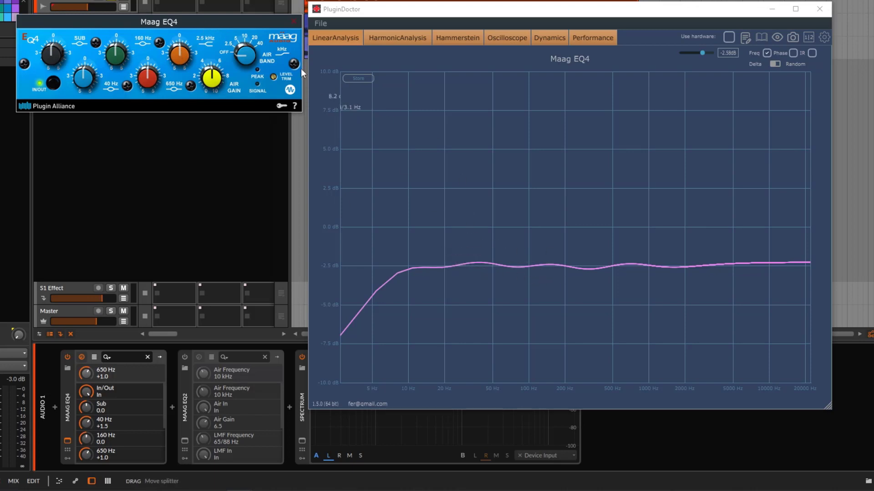
mouse_move(217, 22)
mouse_down()
mouse_move(280, 34)
mouse_move(225, 45)
mouse_move(221, 10)
mouse_up()
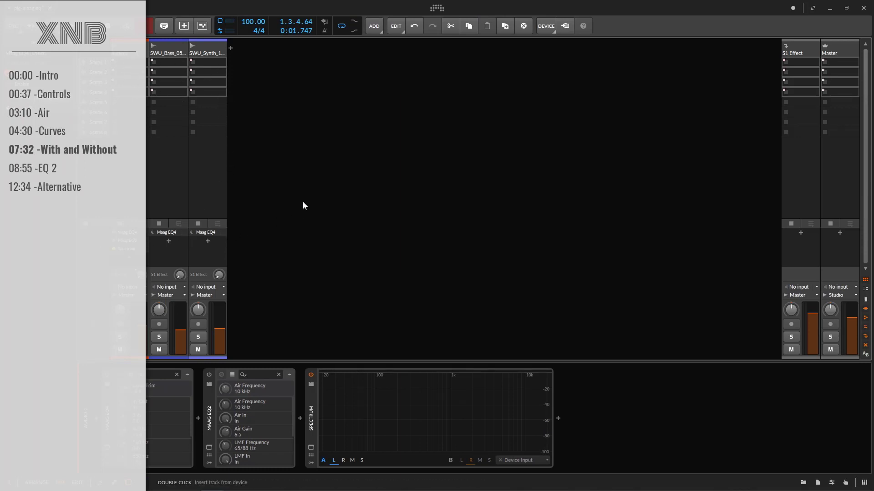
Step: Play the loop and activate the bypassed Maag EQ4 on the drum, bass and synth tracks
key(space)
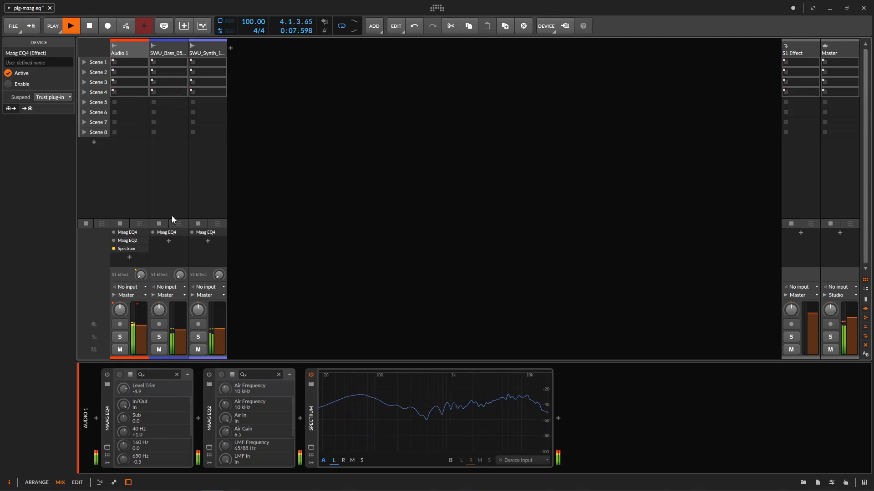
click(113, 232)
click(153, 232)
click(192, 232)
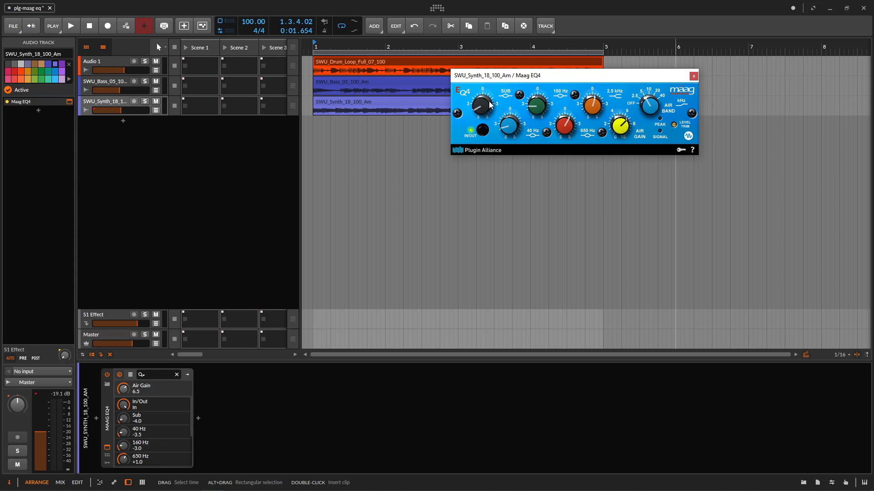
Step: Solo the synth track, close its Maag EQ4 window and play the track
click(144, 101)
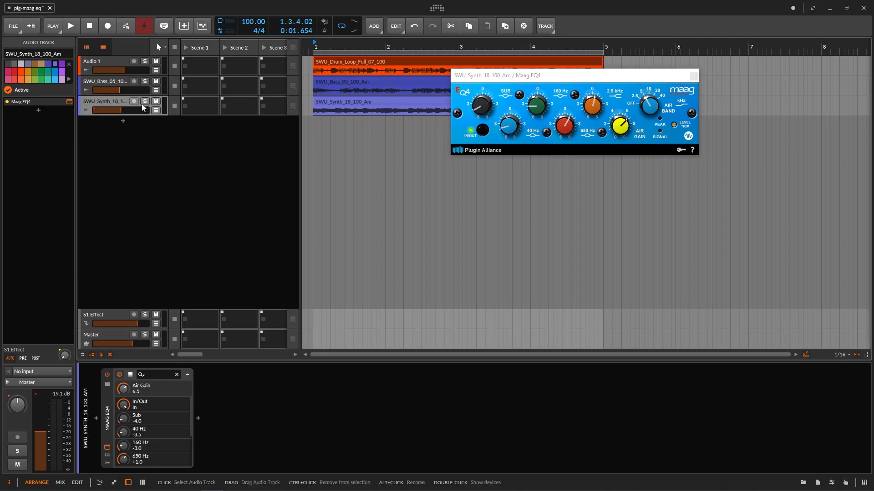
click(694, 75)
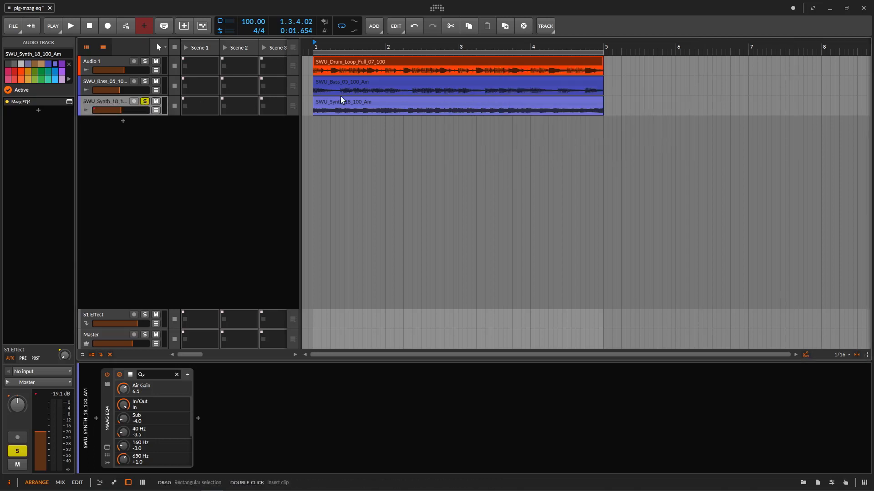
key(space)
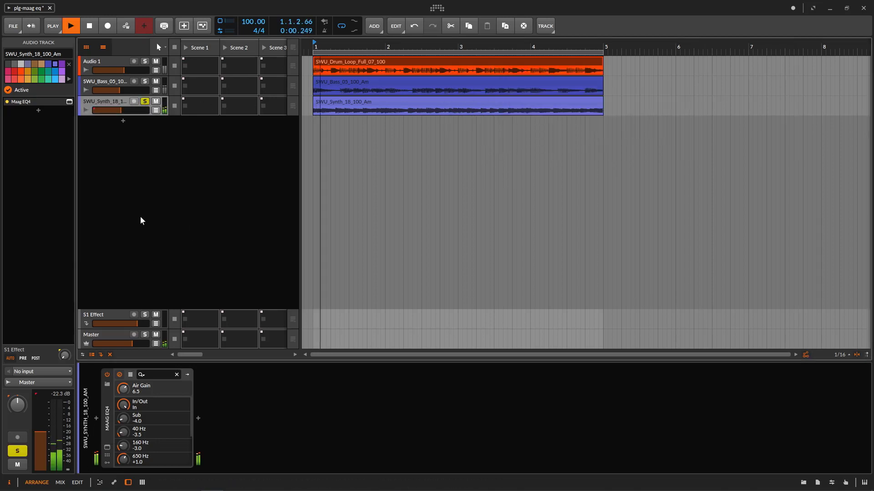
Step: Reopen the synth's Maag EQ4, compare the sound with the EQ out and in, and stop playback and unsolo the track
click(107, 447)
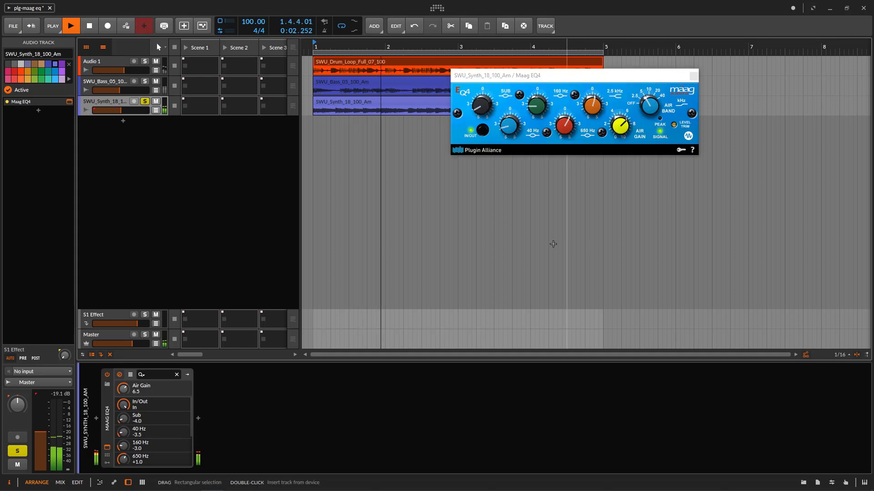
click(483, 132)
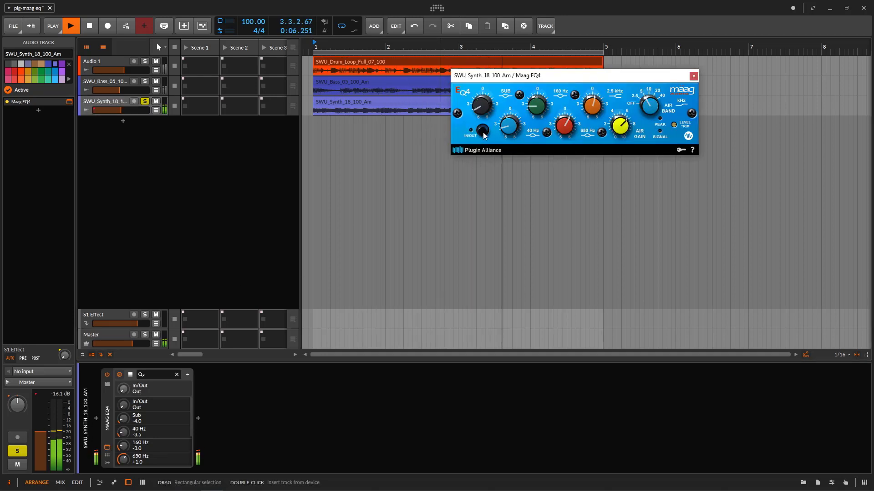
click(483, 132)
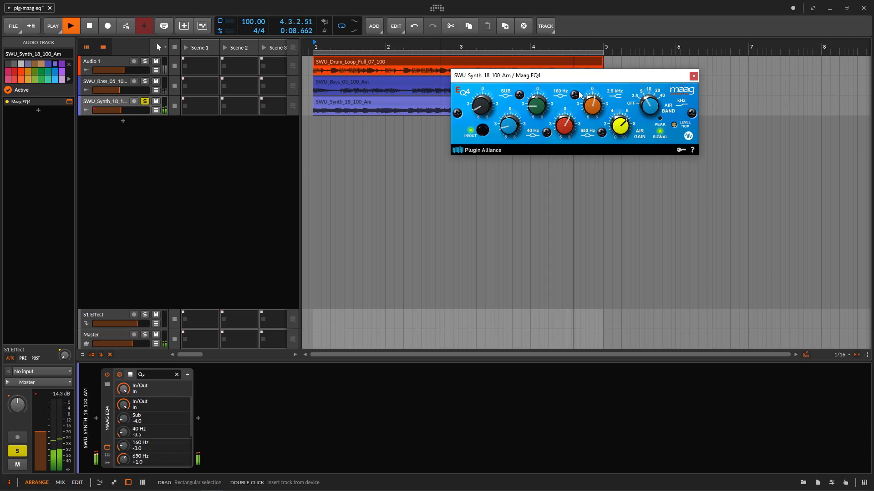
key(space)
click(146, 101)
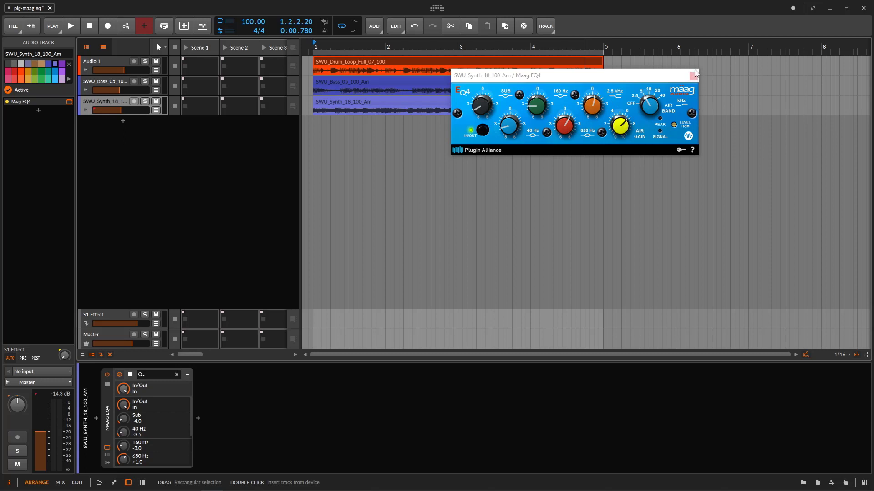
drag(609, 79, 562, 148)
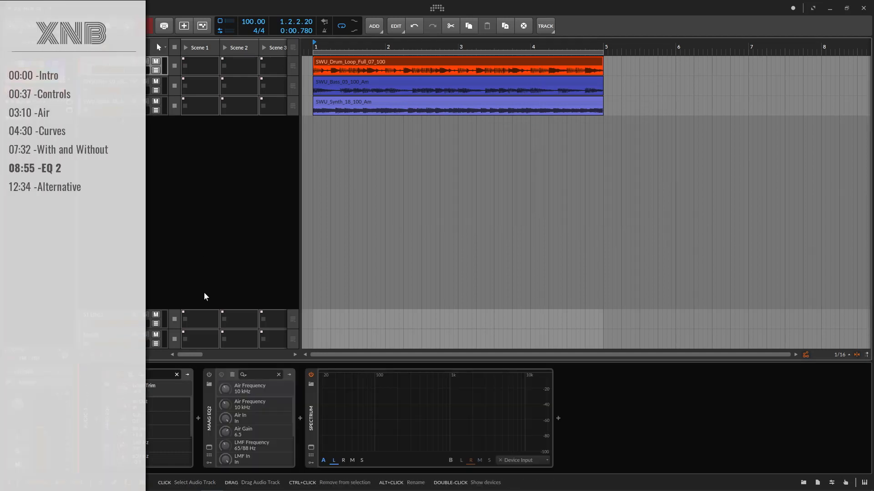
Step: Activate the Maag EQ2 on Audio 1, place its open window below the clips, and solo the track
click(210, 375)
click(221, 374)
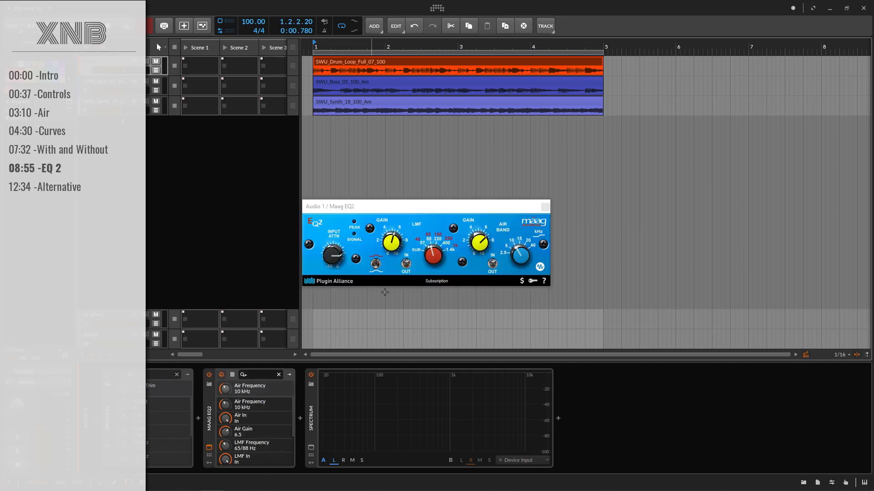
drag(418, 212, 470, 135)
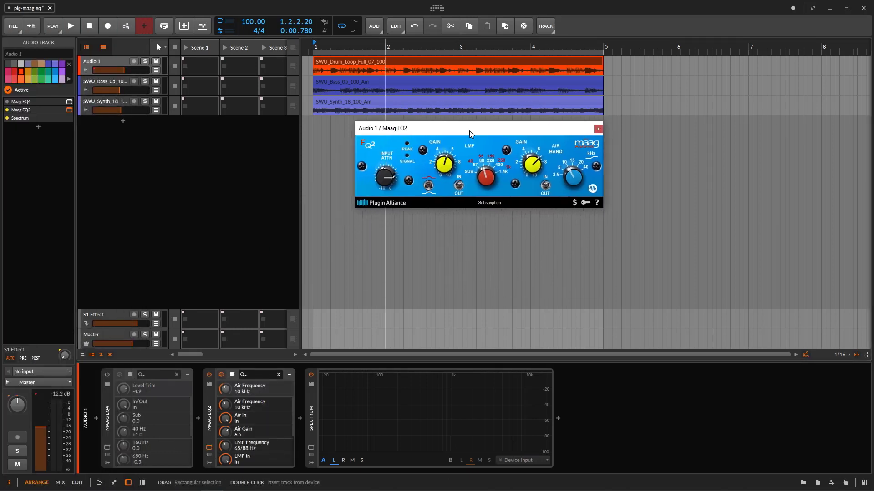
click(144, 61)
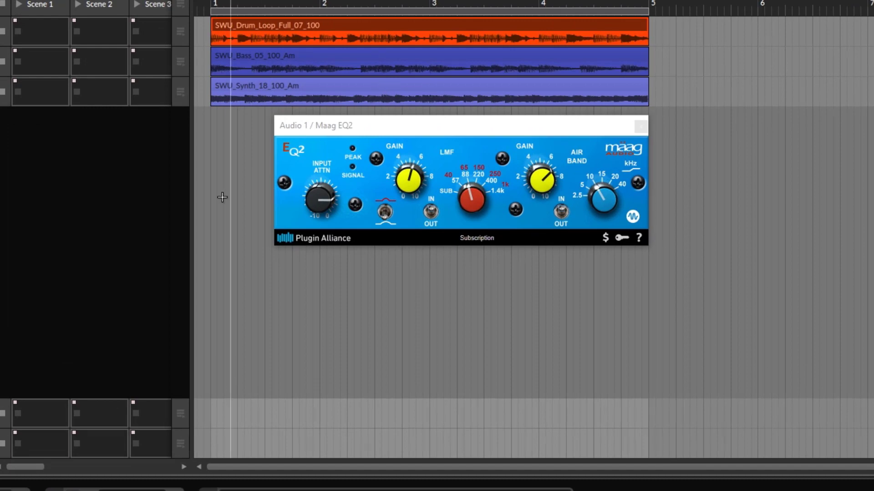
Step: Set both EQ2 gains to 0, the LMF frequency to SUB and the Air Band to 2.5 kHz
click(413, 181)
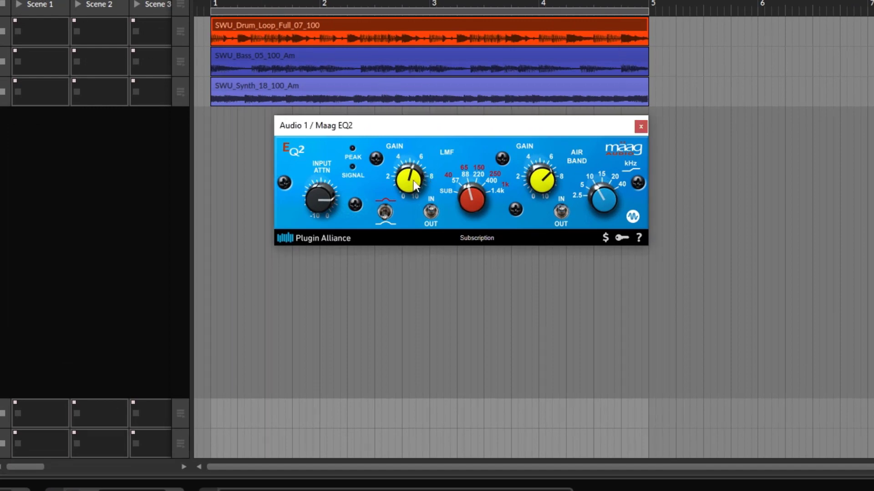
drag(411, 196, 411, 273)
drag(541, 172, 542, 409)
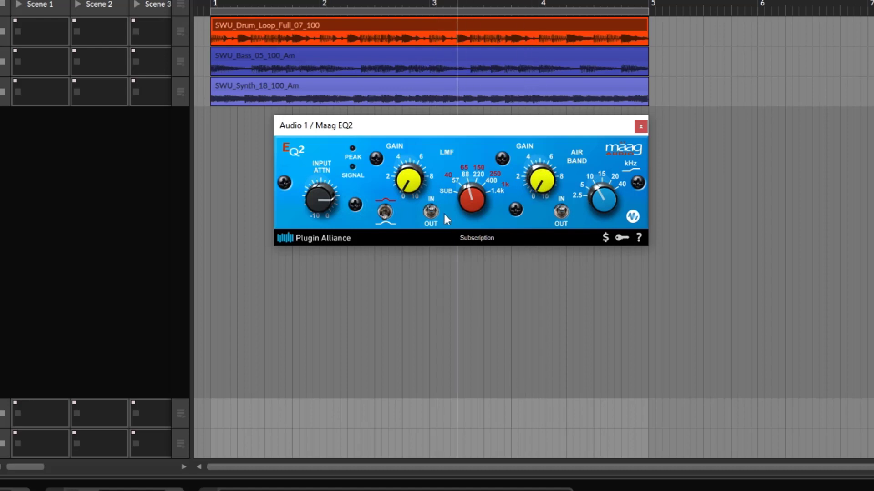
drag(471, 200, 461, 338)
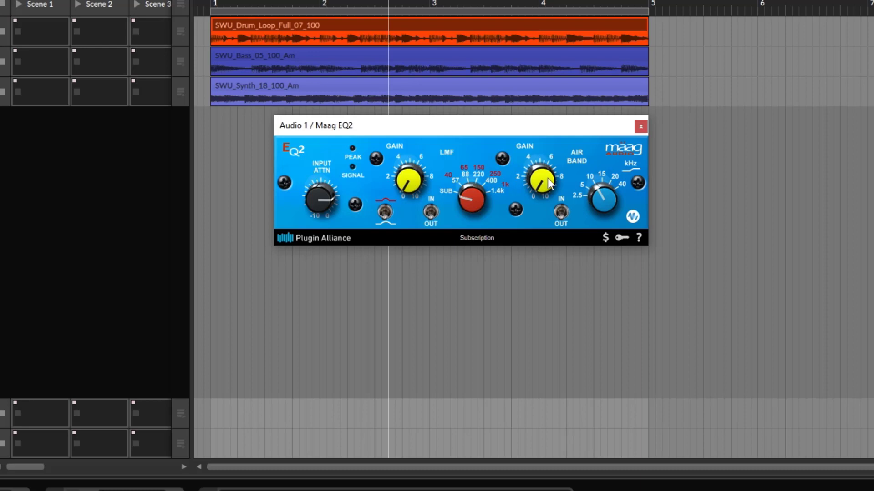
drag(603, 200, 613, 240)
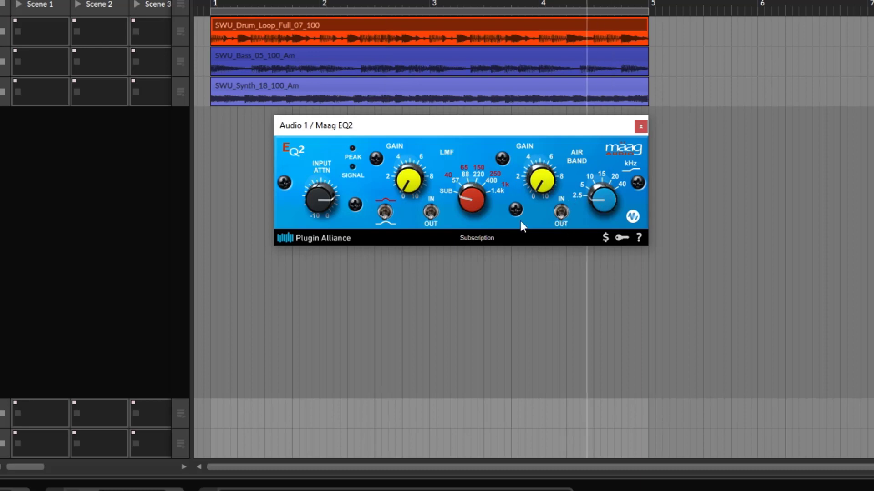
Step: Play the loop, set the EQ2 input attenuation to 0 and raise the LMF gain to about 5
key(space)
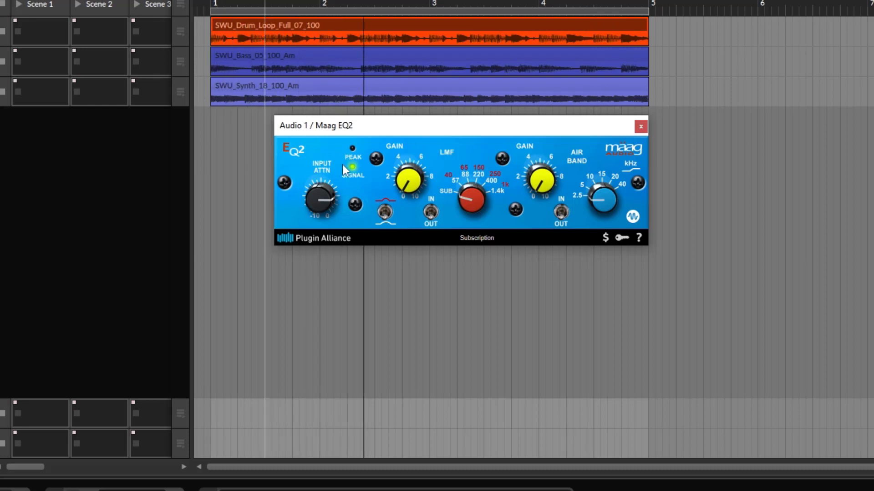
drag(330, 200, 311, 154)
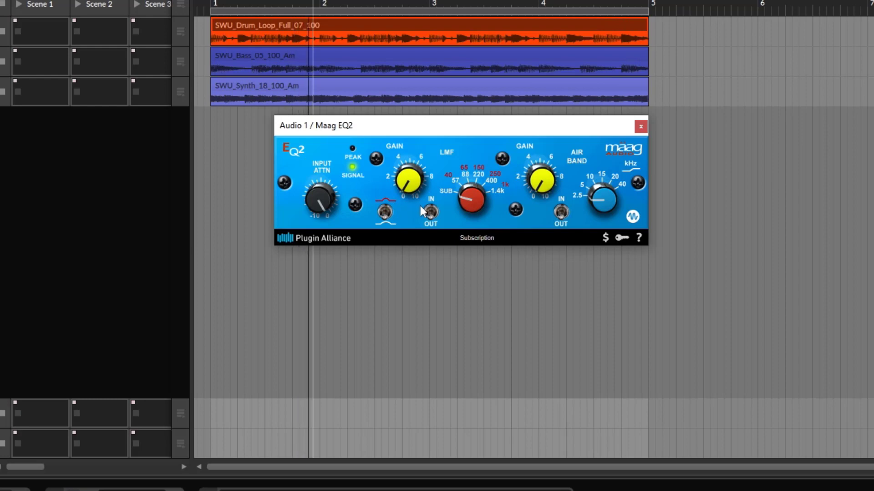
drag(414, 192, 392, 116)
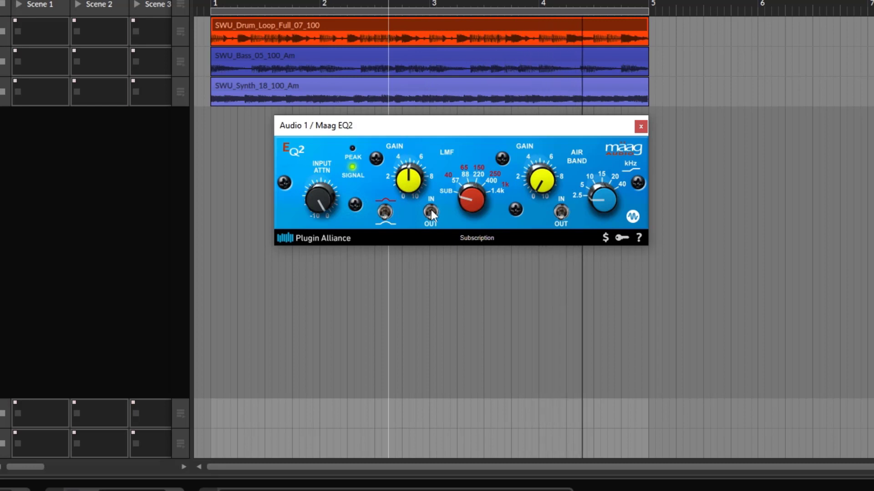
click(440, 251)
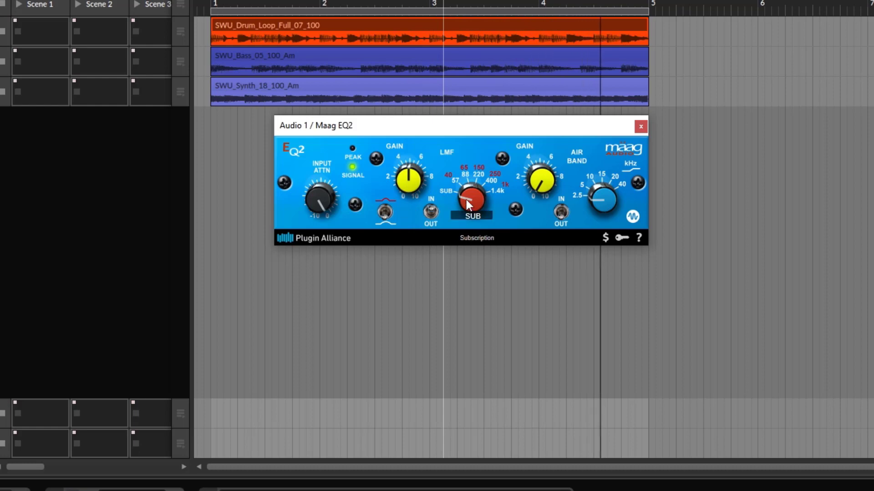
Step: Raise the LMF frequency from SUB through 40/57 Hz and 65/88 Hz up to 250/400 Hz
drag(466, 200, 468, 189)
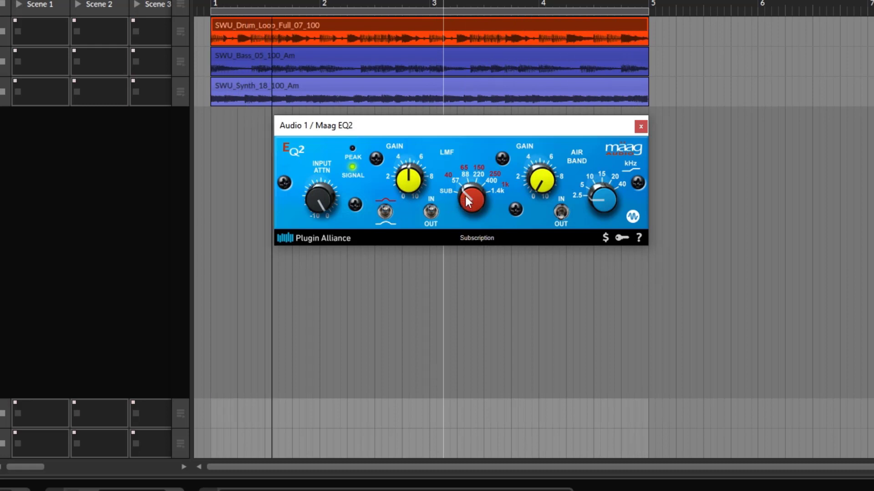
mouse_move(470, 202)
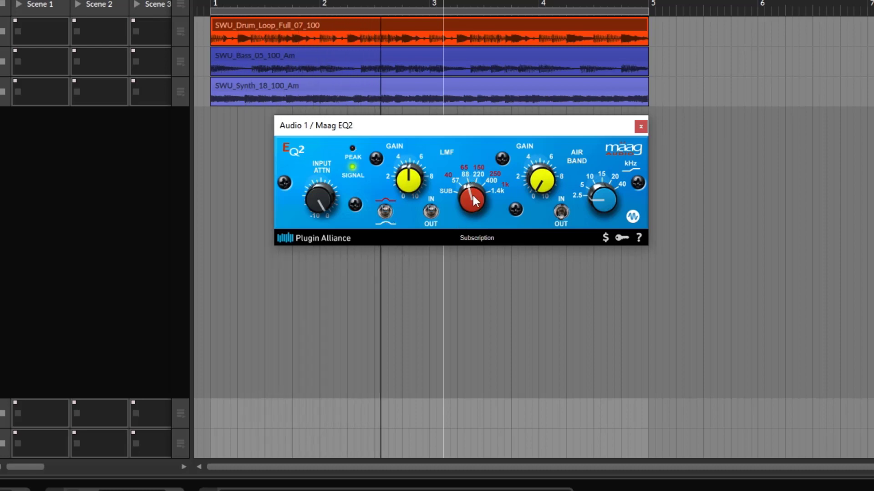
drag(473, 197, 466, 159)
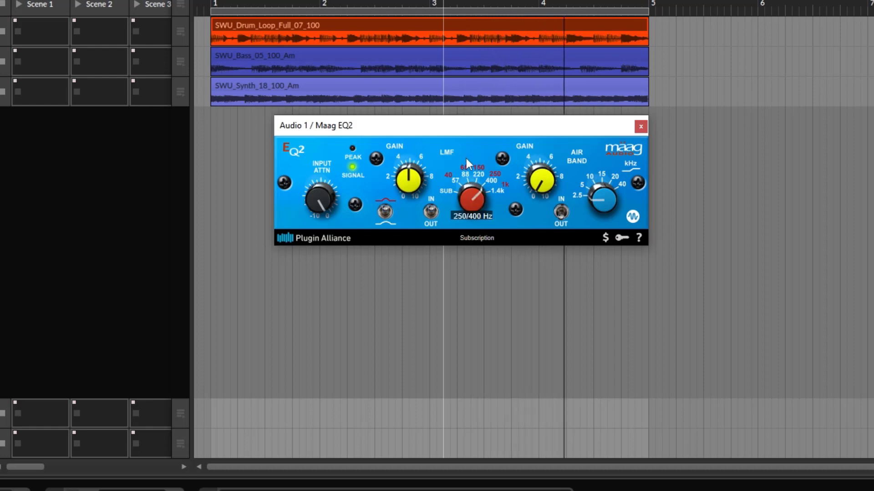
Step: Set the LMF gain to 5.5, try its curve-shape switch, and attenuate the EQ2 input
drag(400, 192, 401, 186)
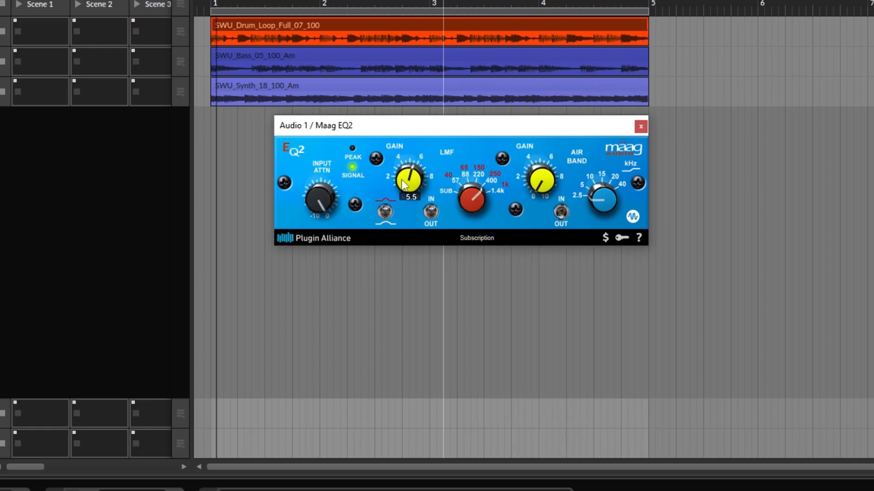
click(385, 215)
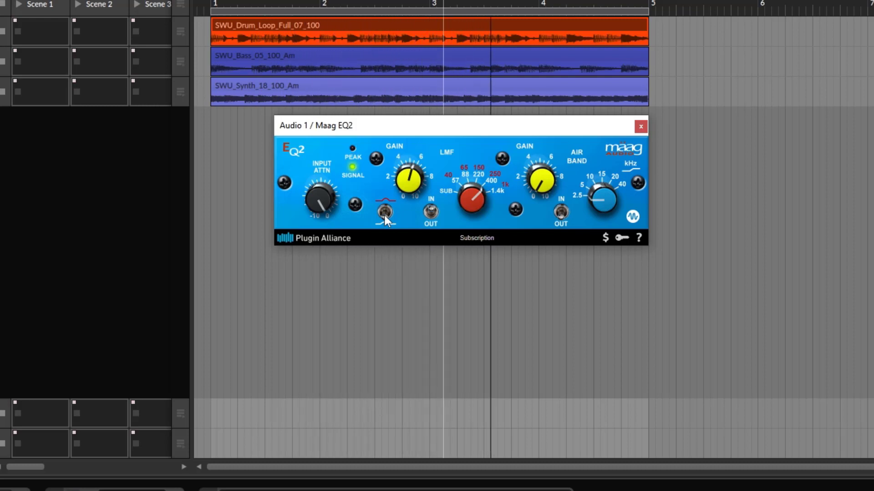
drag(326, 204, 362, 212)
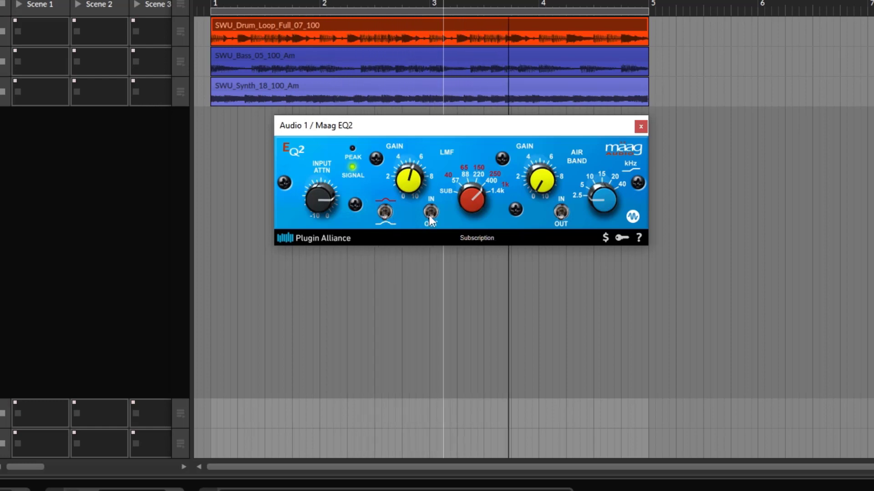
Step: Stop playback and open Audio 1's Maag EQ4 window alongside the EQ2
click(306, 353)
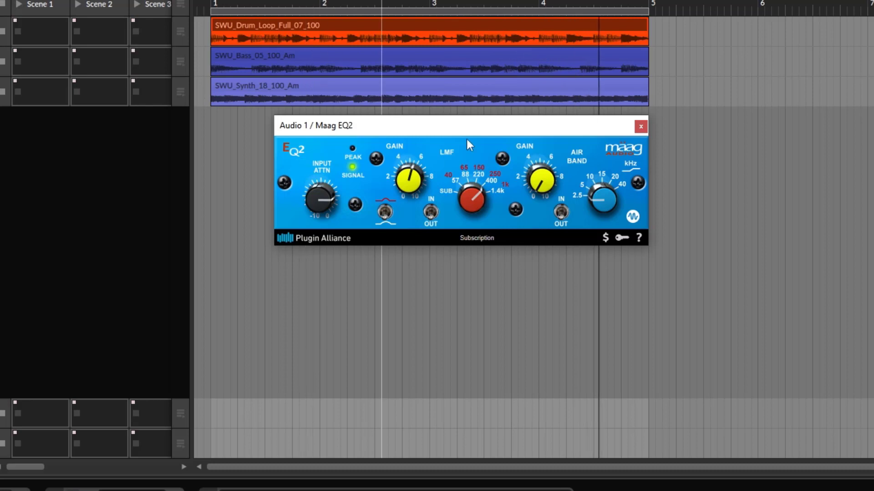
key(space)
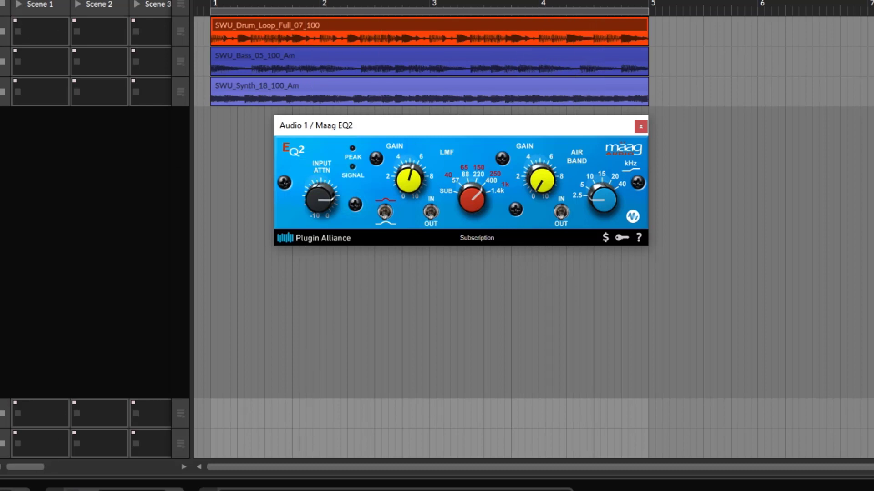
click(386, 490)
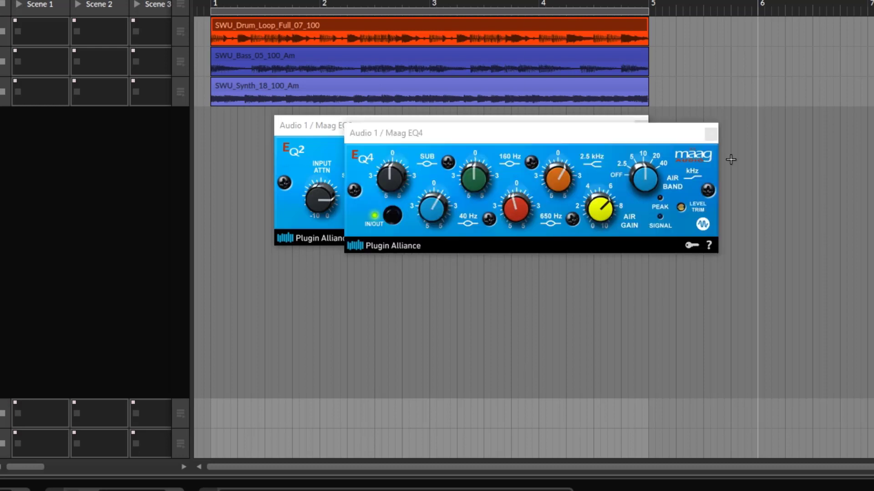
Step: Close the Maag EQ4 window, keep the EQ2 window in view, and raise the EQ2 air band gain to about 7.5
click(711, 134)
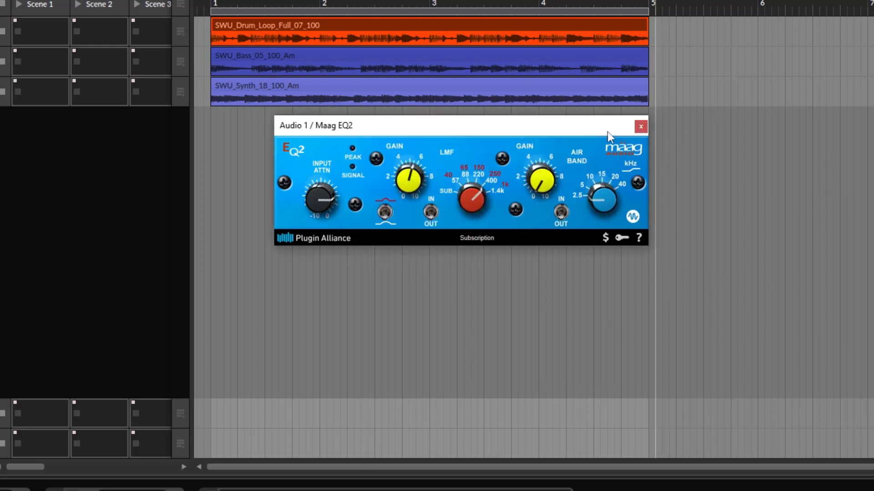
drag(608, 132, 593, 141)
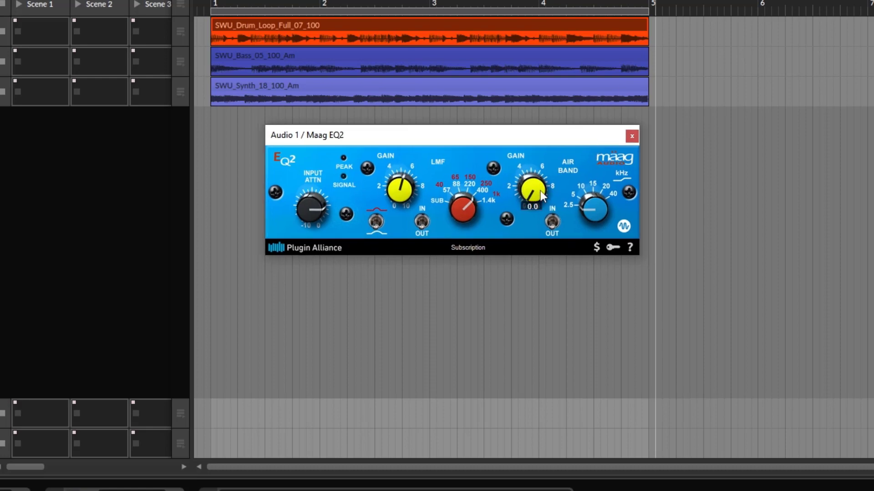
drag(540, 190, 523, 133)
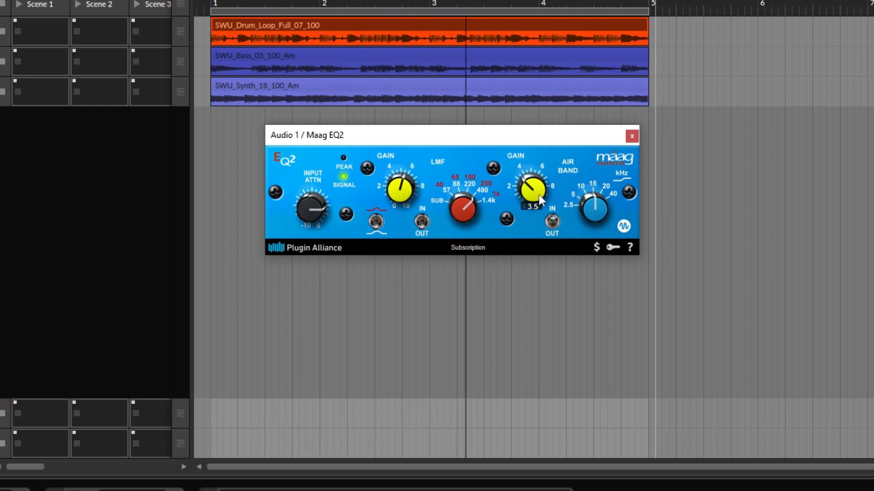
drag(539, 195, 523, 140)
Step: Lower the EQ2 air band frequency to 5 kHz, and raise it to 10 kHz while the loop plays
drag(604, 198, 596, 222)
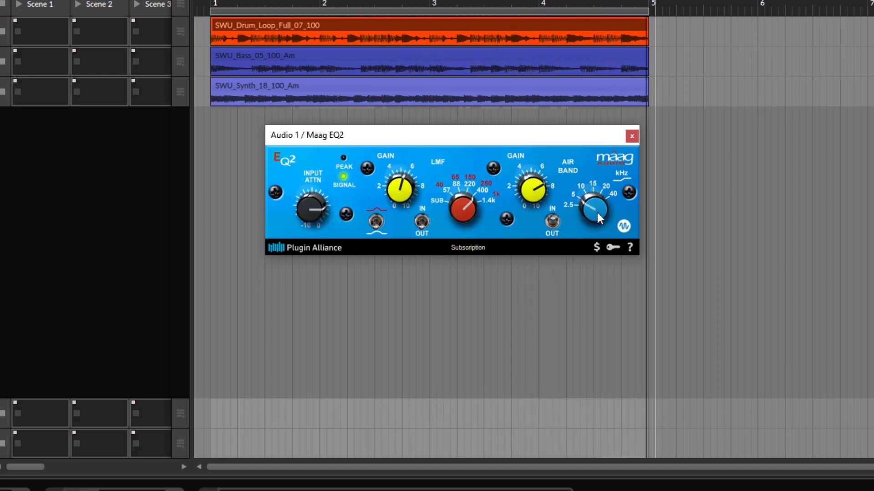
drag(592, 212, 591, 231)
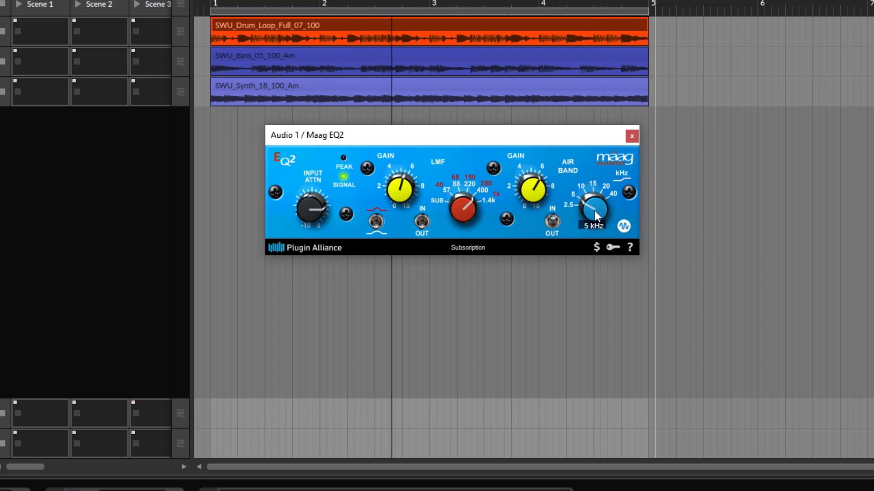
drag(594, 211, 589, 192)
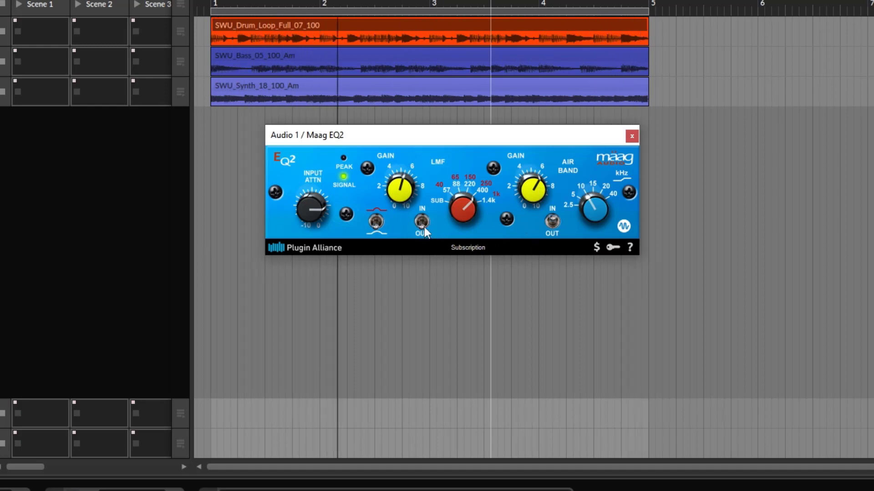
Step: Set the EQ2 LMF band to 65/88 Hz with 6.5 gain, attenuate the input slightly more, and set the air band to 15 kHz
drag(476, 202, 447, 203)
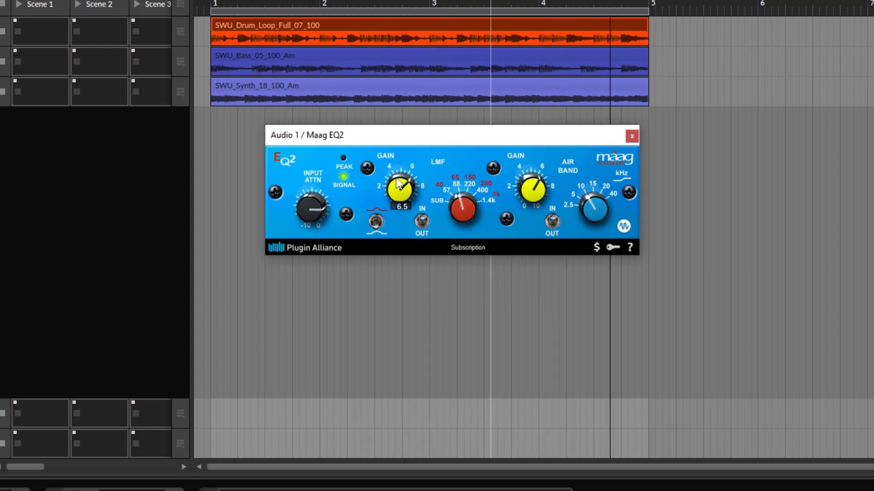
drag(304, 212, 304, 201)
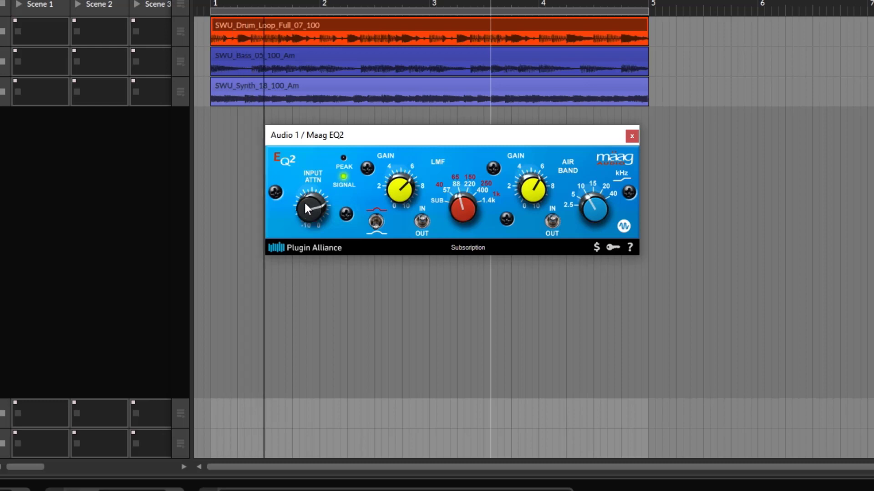
click(208, 490)
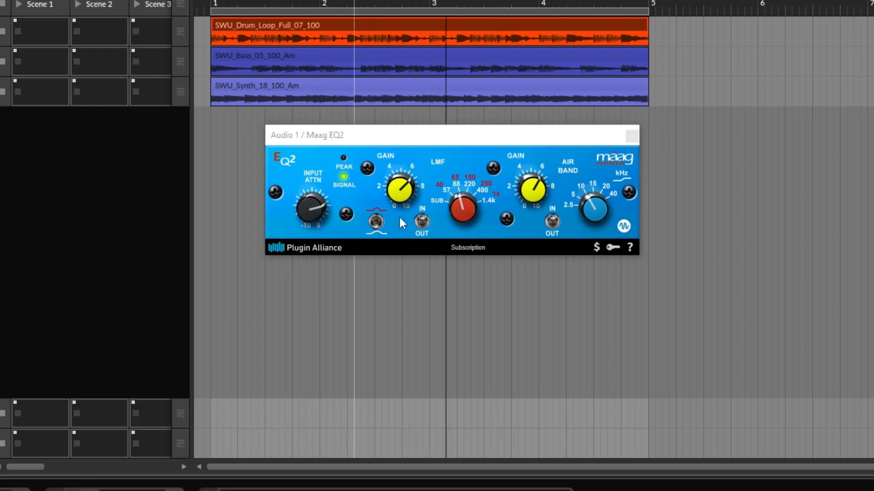
drag(594, 210, 607, 182)
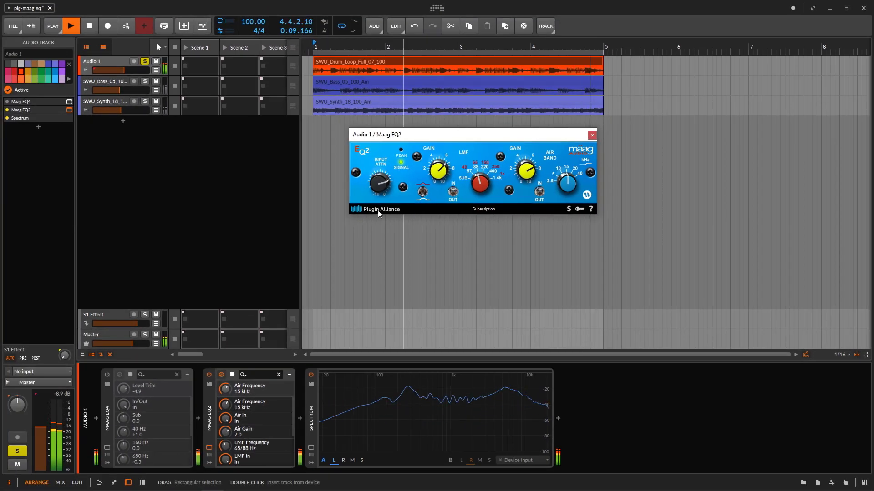
Step: Compare the drum loop with the Maag EQ2 device bypassed and enabled, and stop playback
click(209, 375)
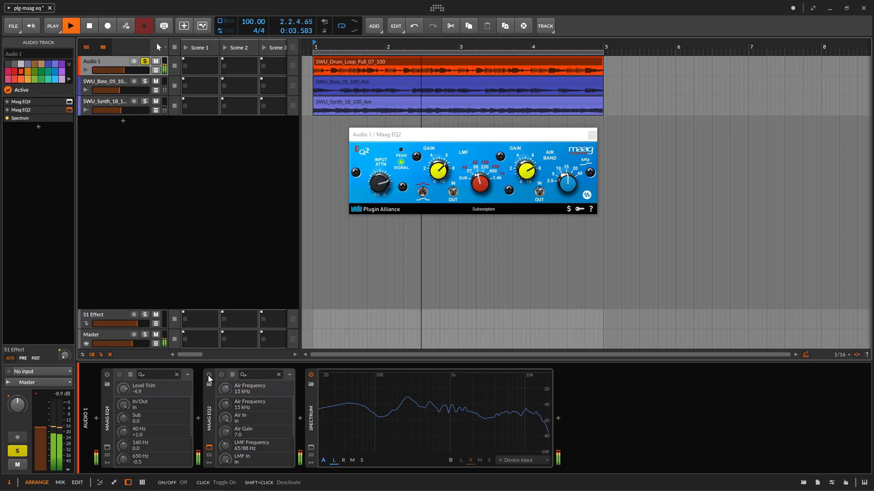
click(210, 378)
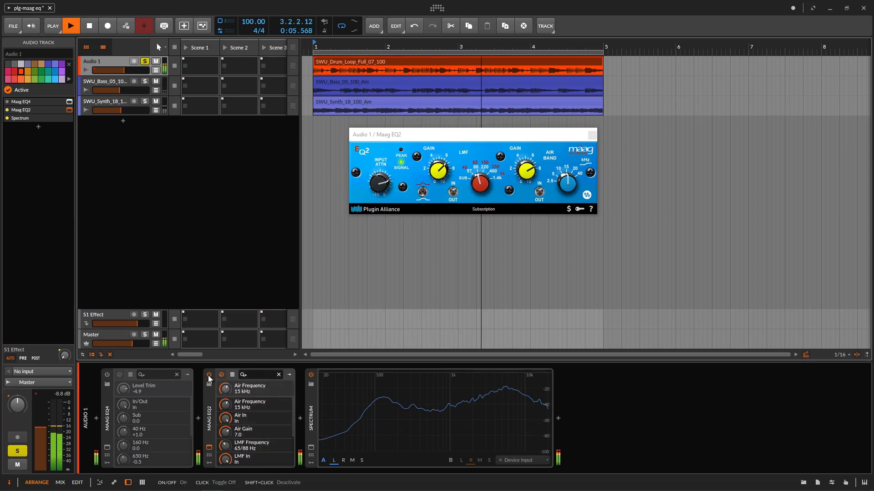
click(209, 376)
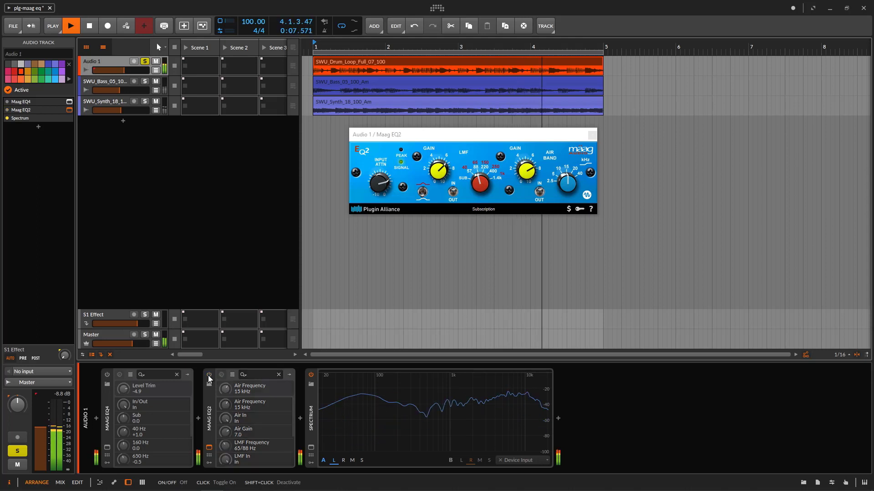
click(209, 376)
key(space)
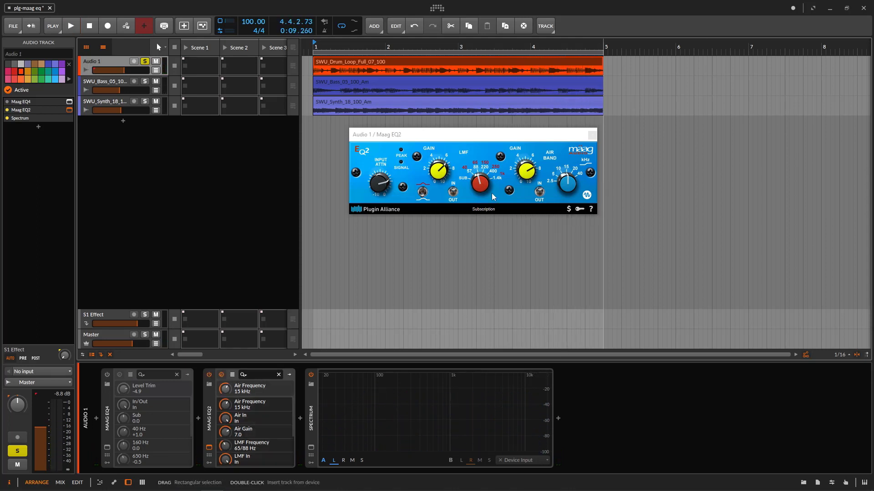
Step: Add Luftikus after the Maag EQ2 on Audio 1 and arrange its window beneath the Maag EQ4 window for comparison
drag(508, 137, 255, 167)
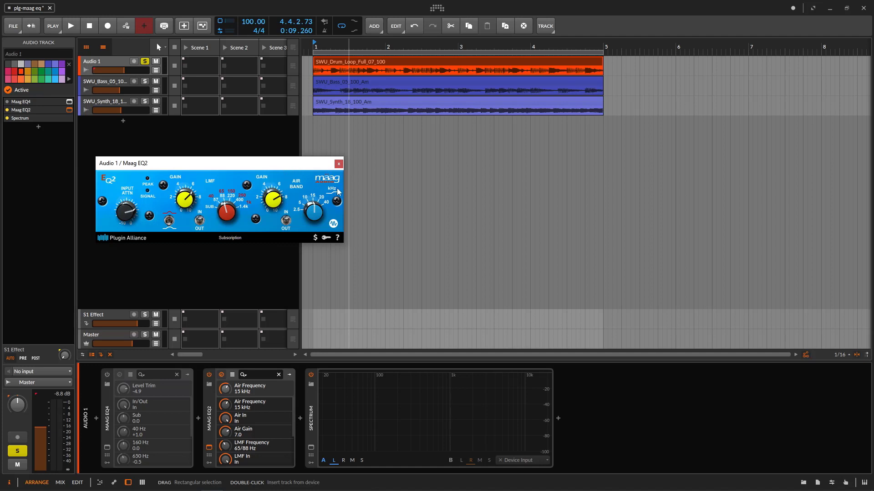
click(804, 481)
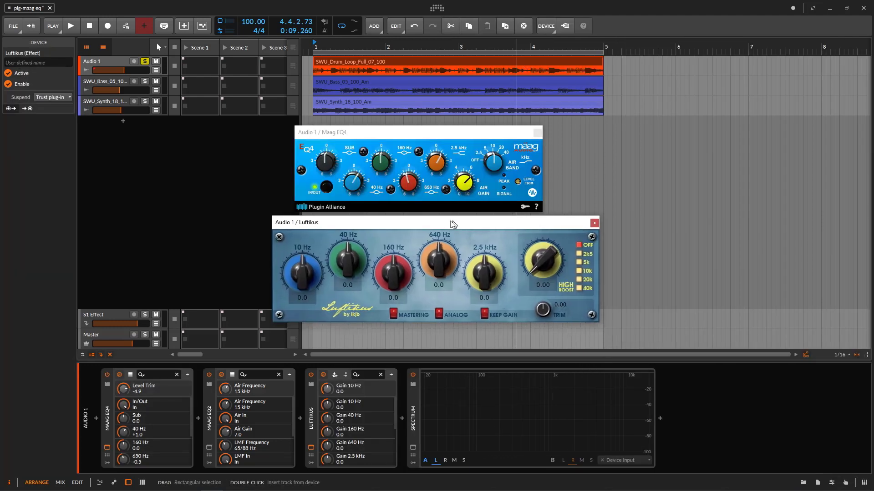
drag(464, 227, 444, 223)
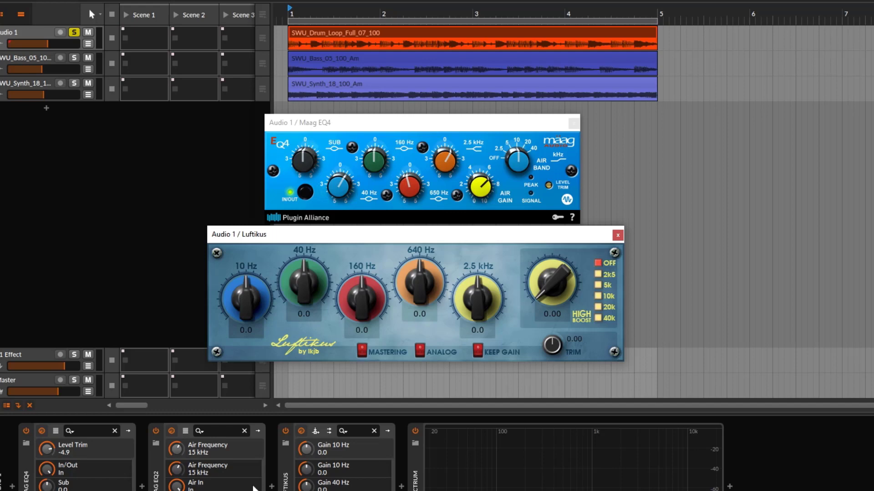
drag(500, 126, 479, 129)
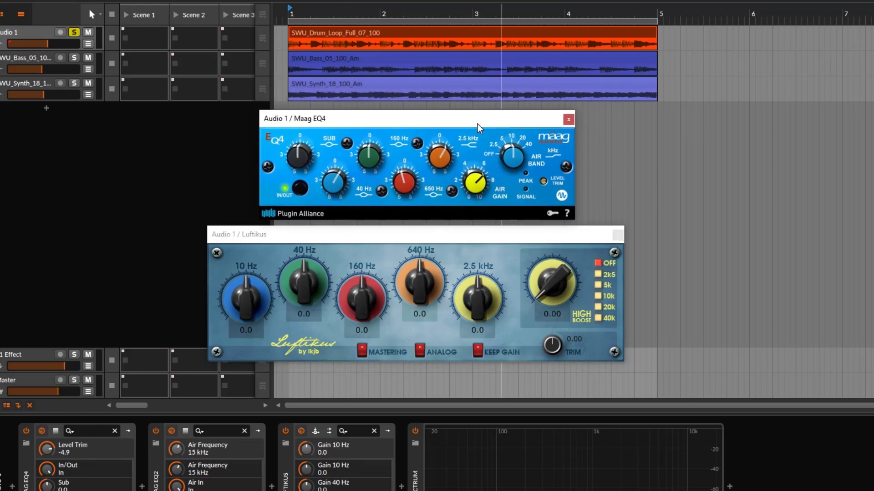
click(440, 236)
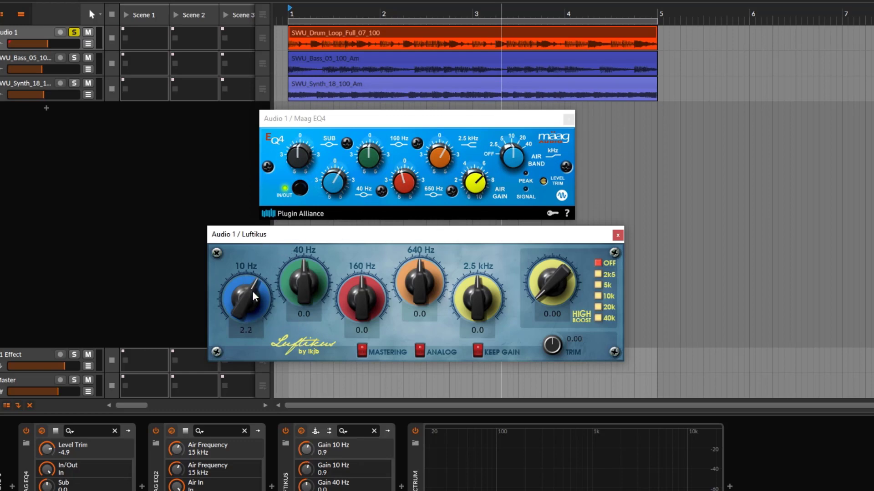
Step: Set the Luftikus gains to 1.8 at 10 Hz, 3.1 at 40 Hz, 3.4 at 160 Hz, 5.3 at 640 Hz and 3.9 at 2.5 kHz
drag(255, 297, 254, 310)
drag(254, 352, 253, 310)
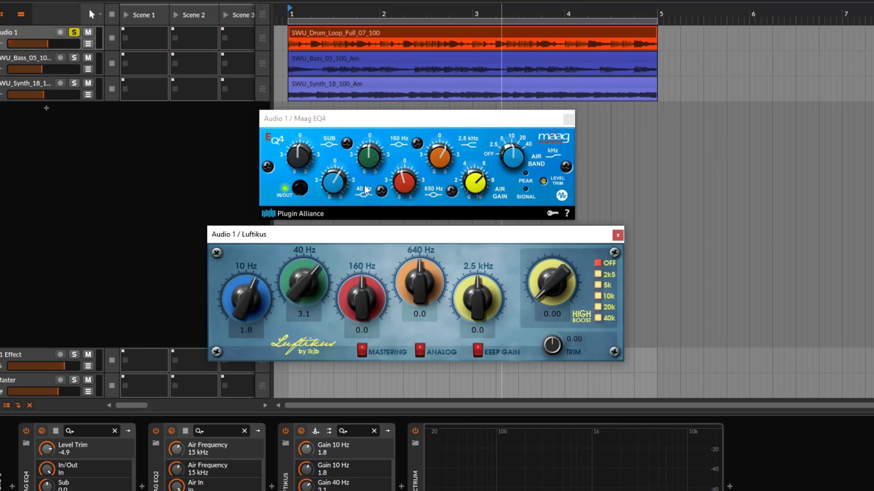
click(379, 162)
drag(430, 299, 431, 200)
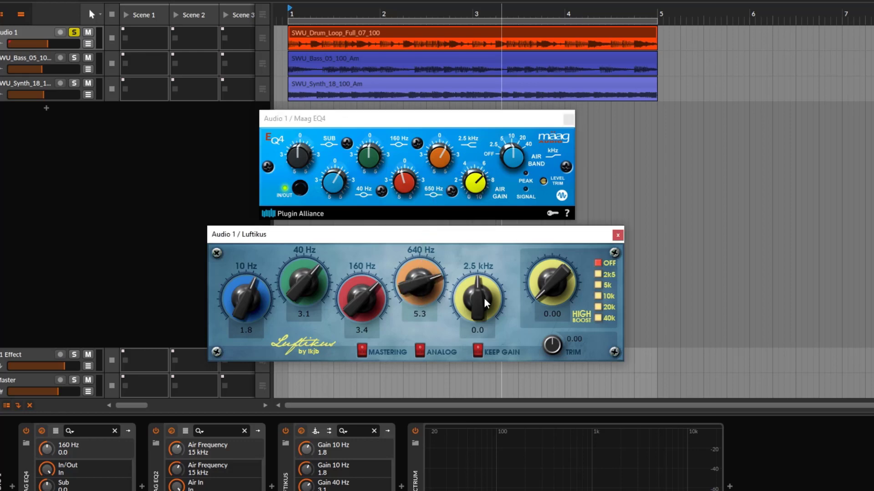
drag(486, 303, 488, 267)
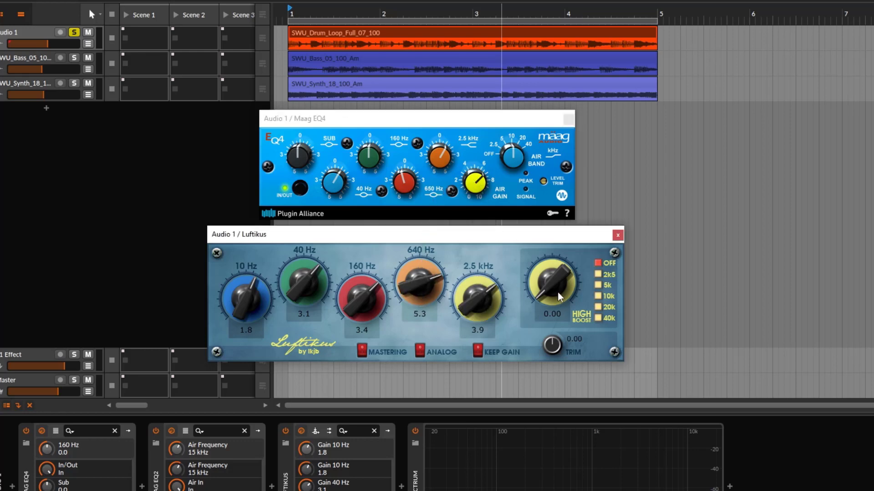
Step: Set the Luftikus high boost to 6.70 at 20k with the trim at -4.2, and try the Mastering and Analog switches
drag(557, 263, 556, 220)
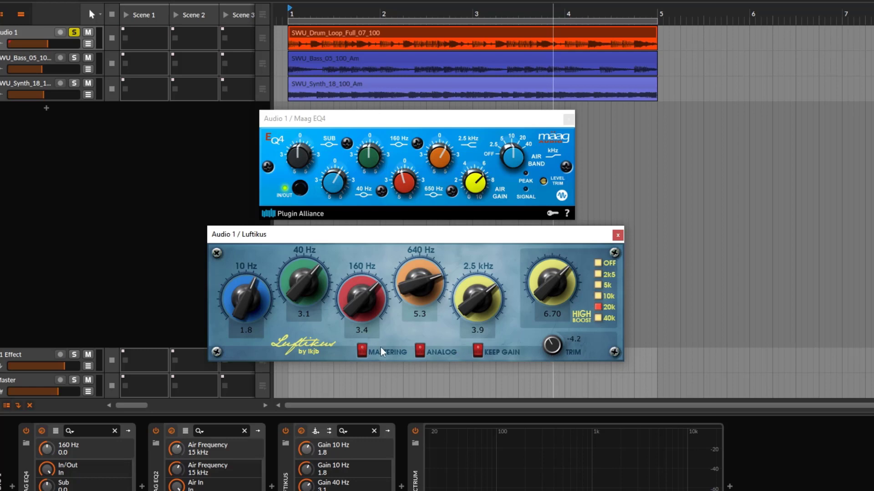
click(362, 350)
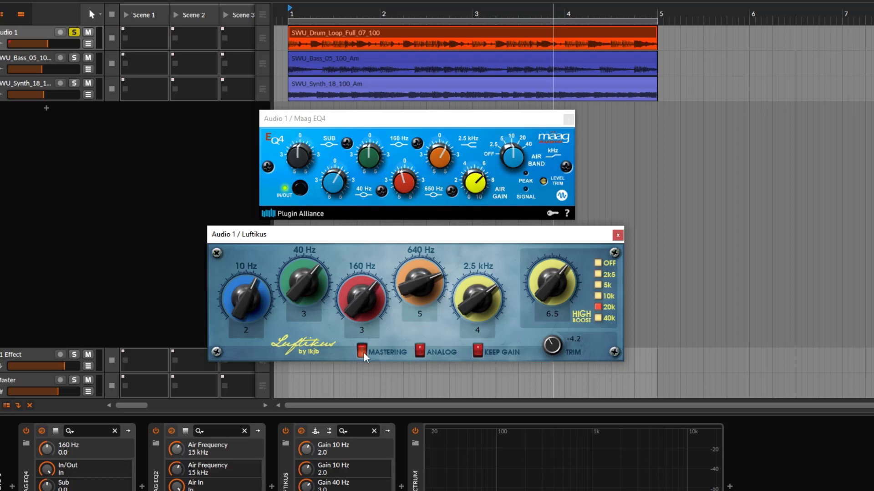
click(363, 350)
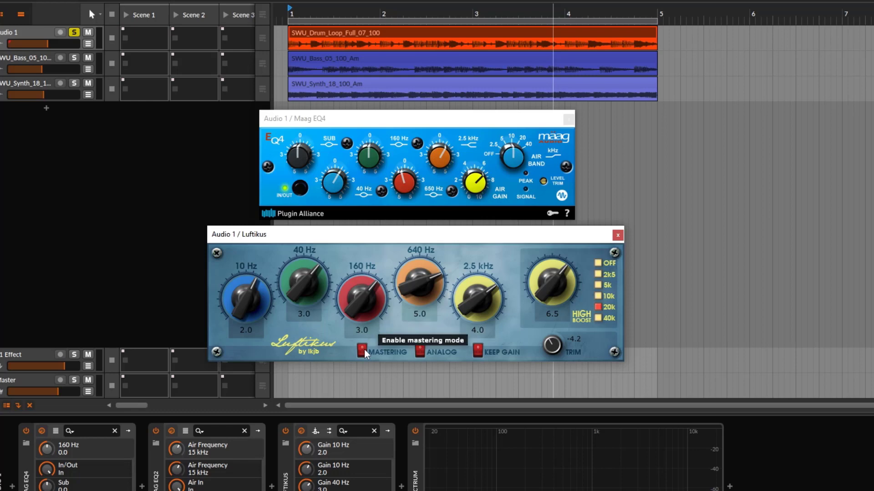
click(423, 351)
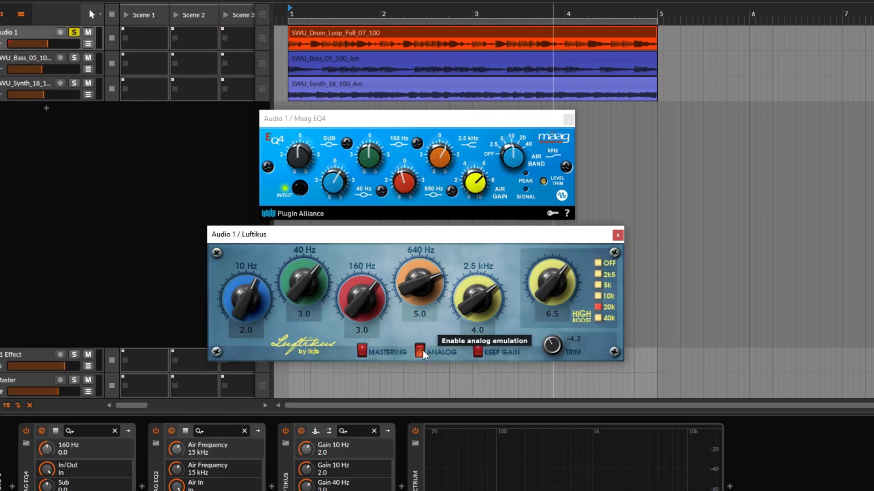
click(421, 351)
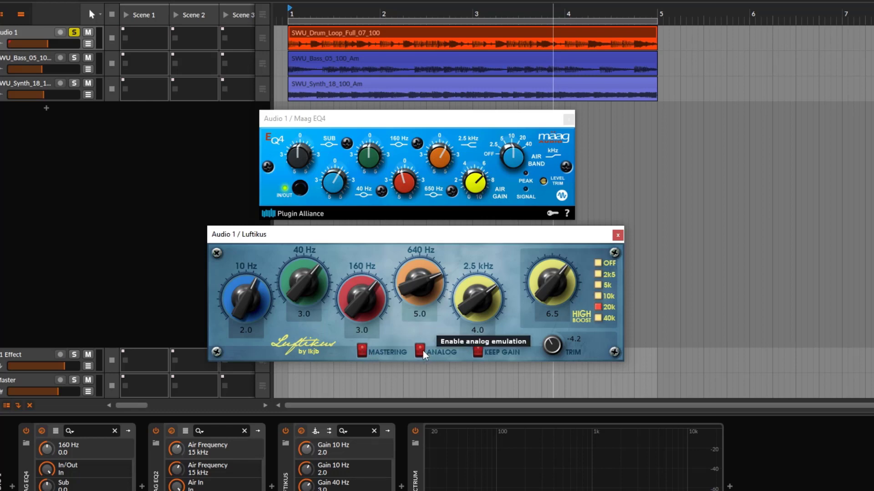